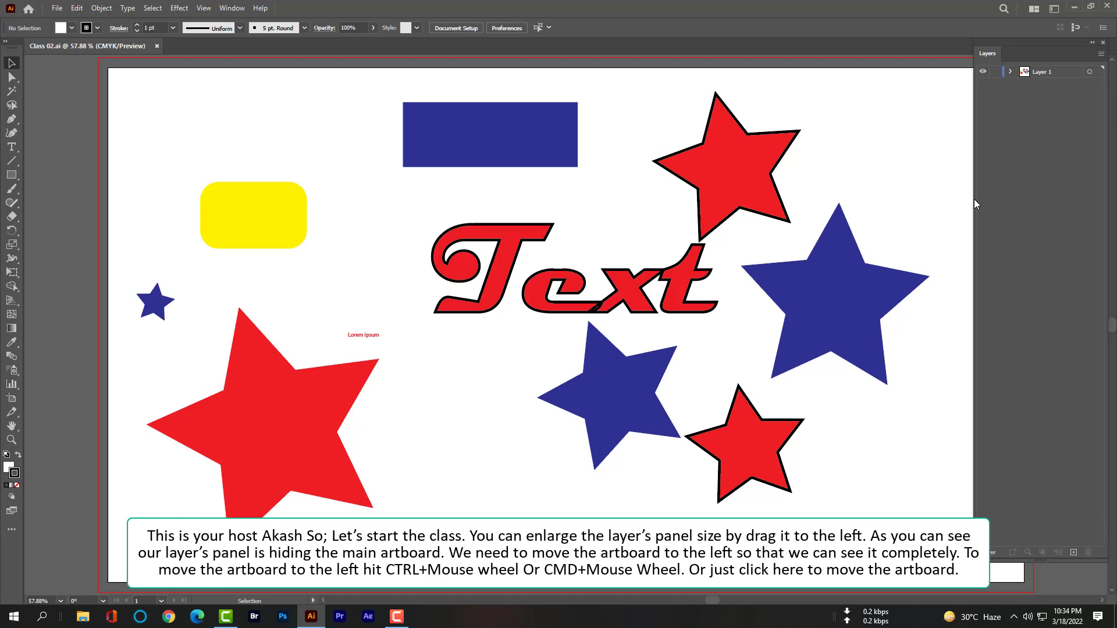
Widen the Layers panel, undock it, shorten it and move it to the lower right
{"action": "left_click_drag", "start_coordinate": [972, 194], "coordinate": [1077, 201]}
{"action": "mouse_move", "coordinate": [1021, 44]}
{"action": "left_mouse_down"}
{"action": "mouse_move", "coordinate": [840, 168]}
{"action": "mouse_move", "coordinate": [1014, 77]}
{"action": "mouse_move", "coordinate": [1018, 61]}
{"action": "left_mouse_up"}
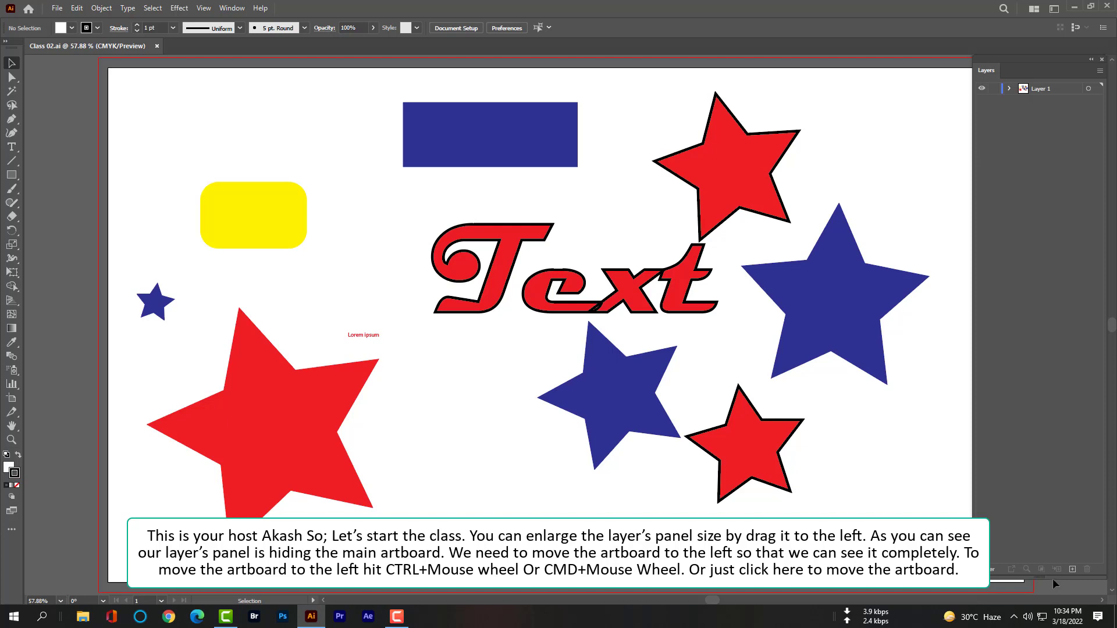
{"action": "left_click_drag", "start_coordinate": [1053, 578], "coordinate": [1054, 244]}
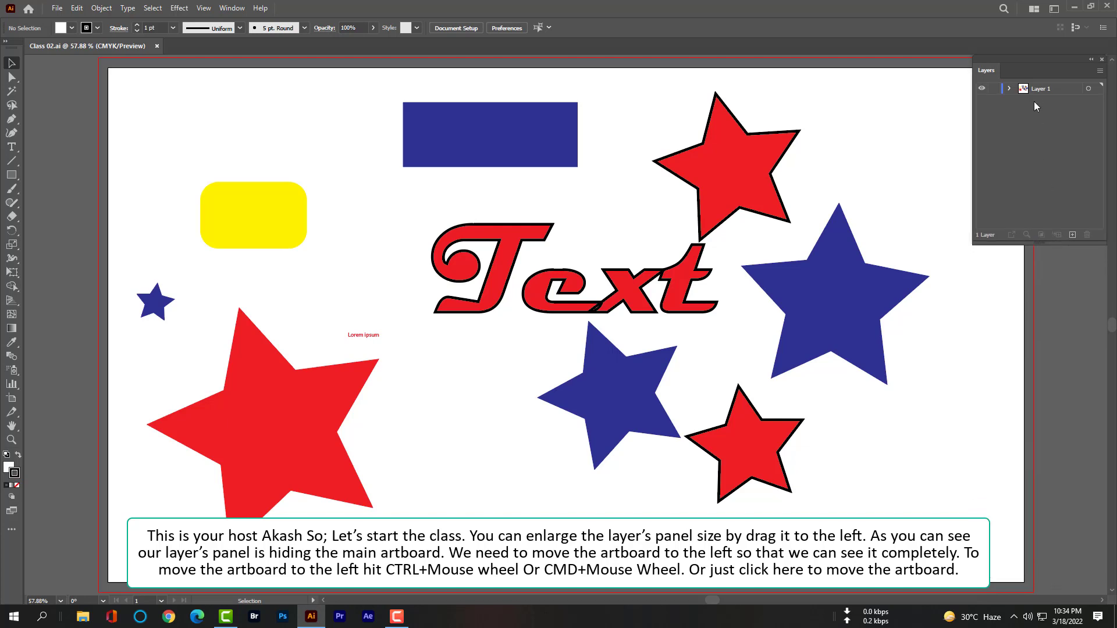
{"action": "left_click_drag", "start_coordinate": [1038, 63], "coordinate": [1037, 411]}
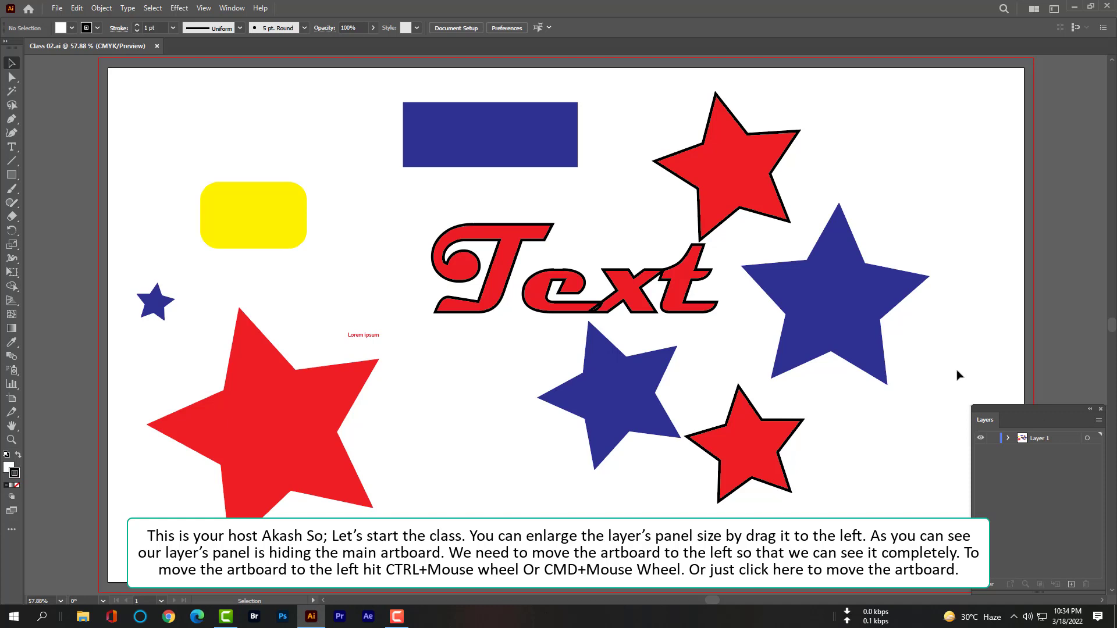
Pan the artboard into full view and redock the Layers panel top-right at full window height
{"action": "key", "text": "ctrl"}
{"action": "scroll", "coordinate": [959, 375], "scroll_direction": "left", "scroll_amount": 1}
{"action": "scroll", "coordinate": [958, 375], "scroll_direction": "right", "scroll_amount": 3}
{"action": "scroll", "coordinate": [959, 375], "scroll_direction": "right", "scroll_amount": 2}
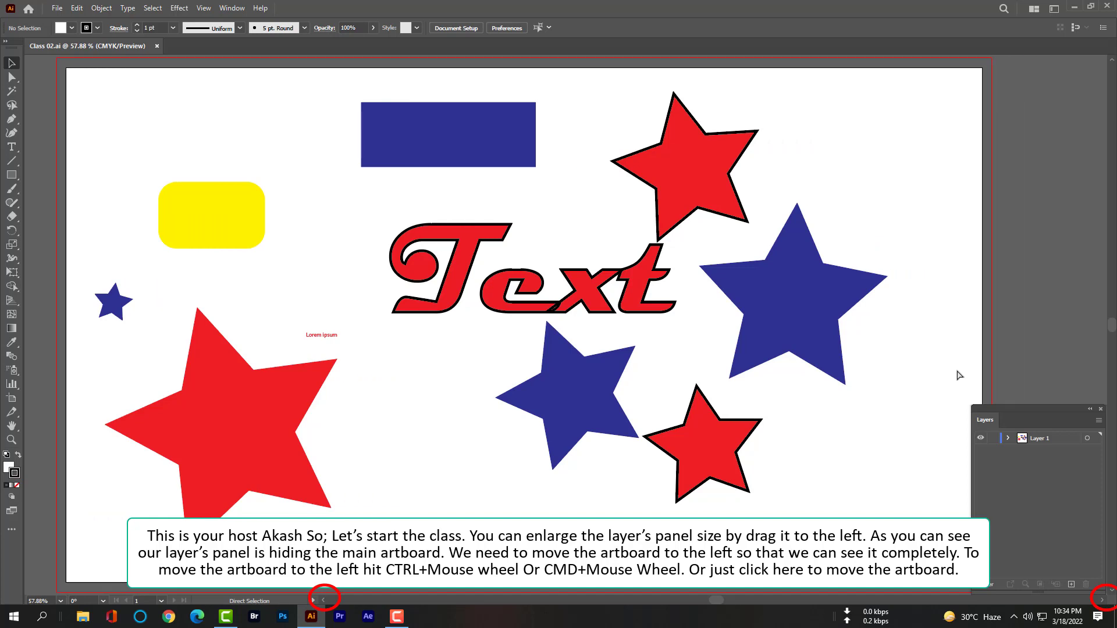
{"action": "scroll", "coordinate": [959, 374], "scroll_direction": "right", "scroll_amount": 1}
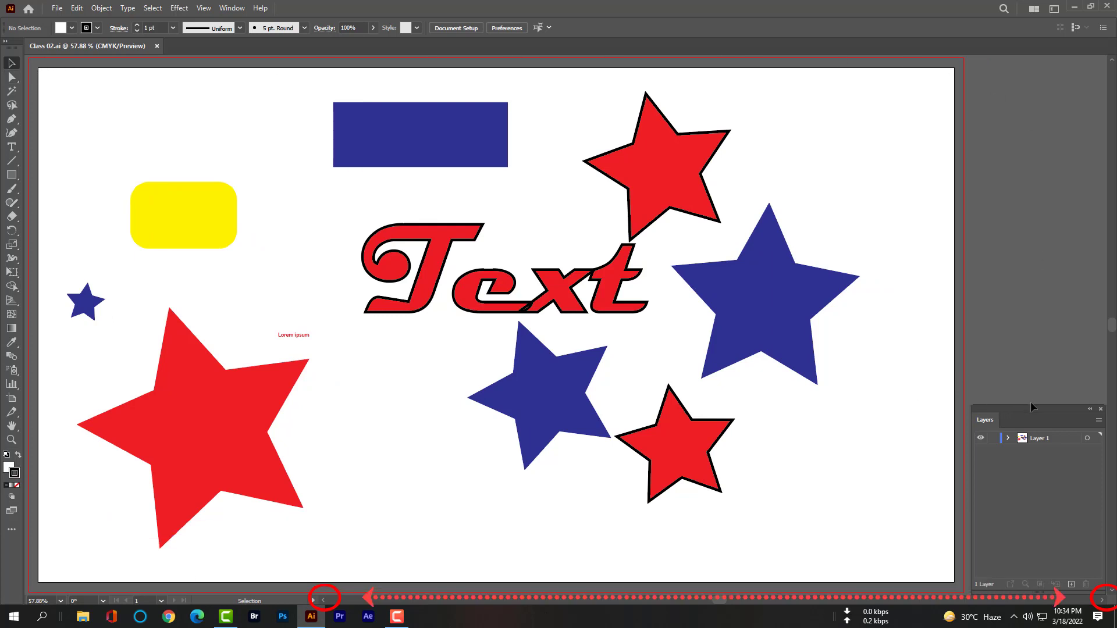
{"action": "left_click_drag", "start_coordinate": [1031, 407], "coordinate": [1033, 57]}
{"action": "left_click_drag", "start_coordinate": [1050, 243], "coordinate": [1030, 593]}
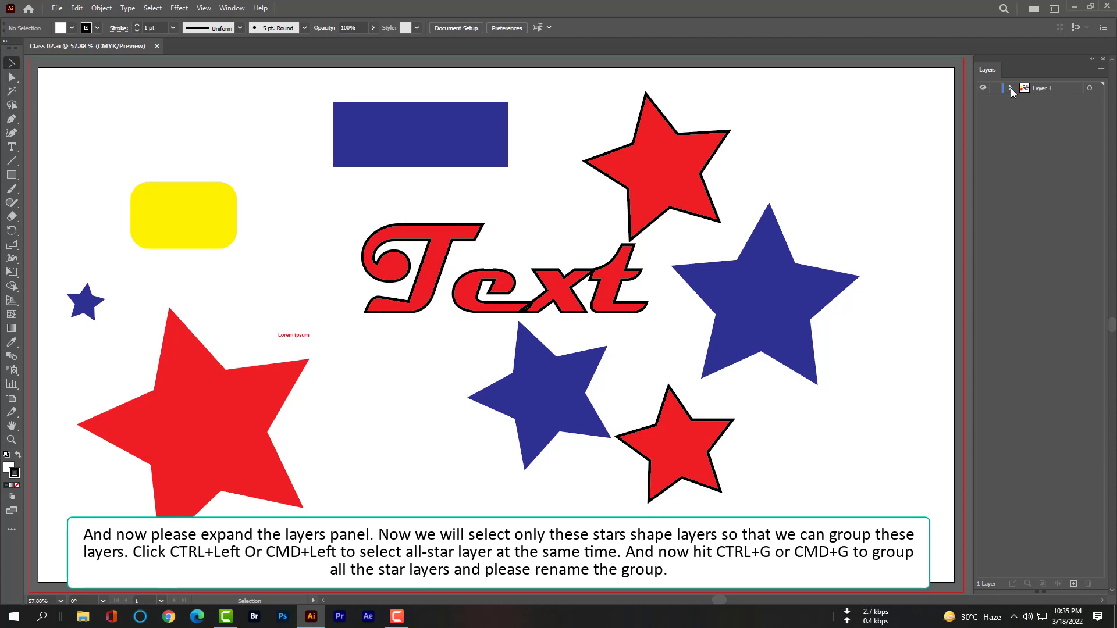
Expand Layer 1 and select the six star <Path> rows
{"action": "left_click", "coordinate": [1011, 89]}
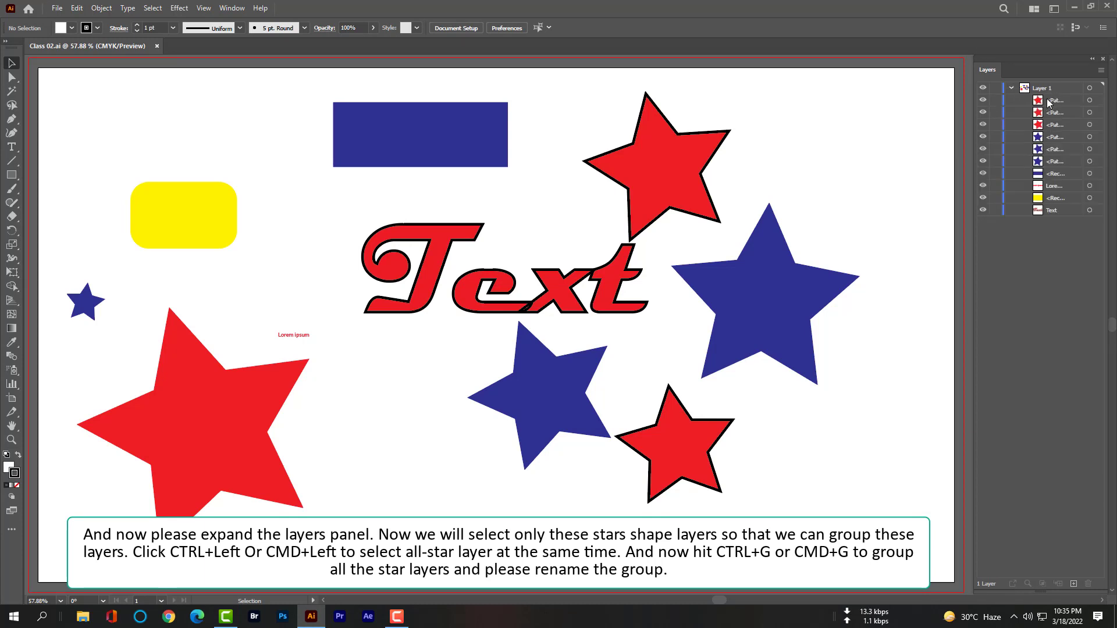
{"action": "left_click", "coordinate": [1040, 102]}
{"action": "left_click", "coordinate": [1039, 113], "text": "ctrl"}
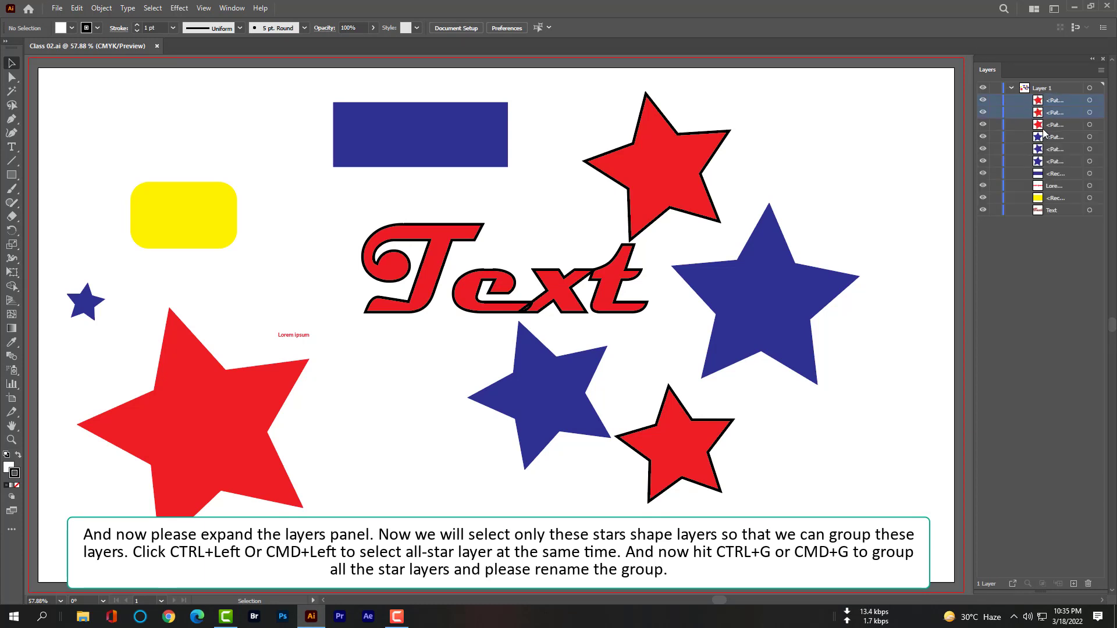
{"action": "left_click", "coordinate": [1040, 125], "text": "ctrl"}
{"action": "left_click", "coordinate": [1042, 137], "text": "ctrl"}
{"action": "left_click", "coordinate": [1042, 149], "text": "ctrl"}
{"action": "left_click", "coordinate": [1042, 163], "text": "ctrl"}
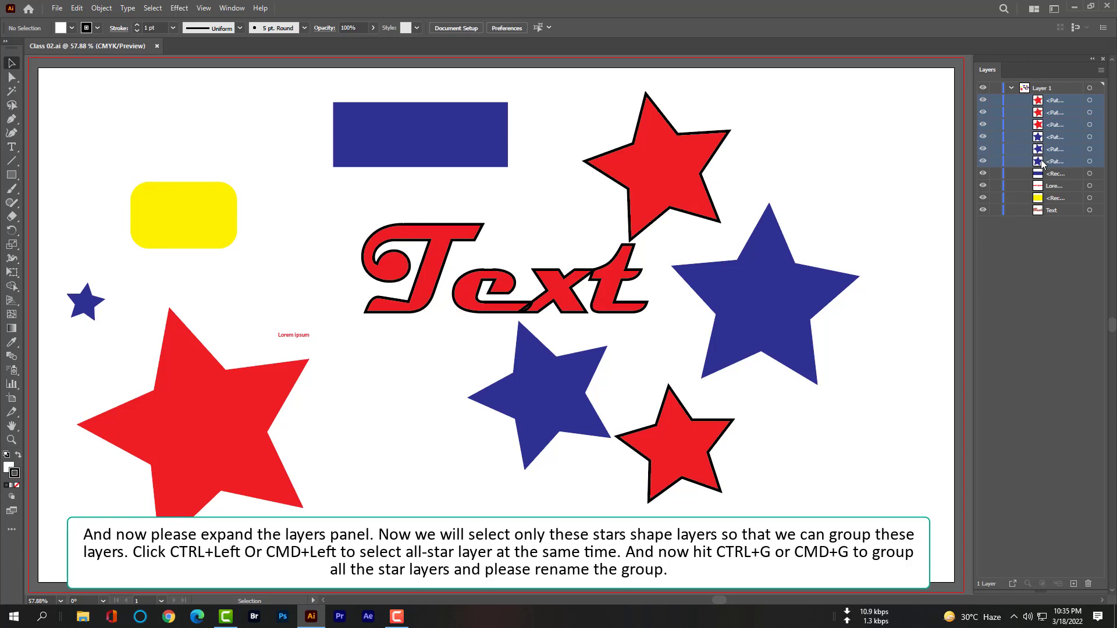
Redo the selection from the first star path through the sixth so all six are selected
{"action": "left_click", "coordinate": [1041, 102]}
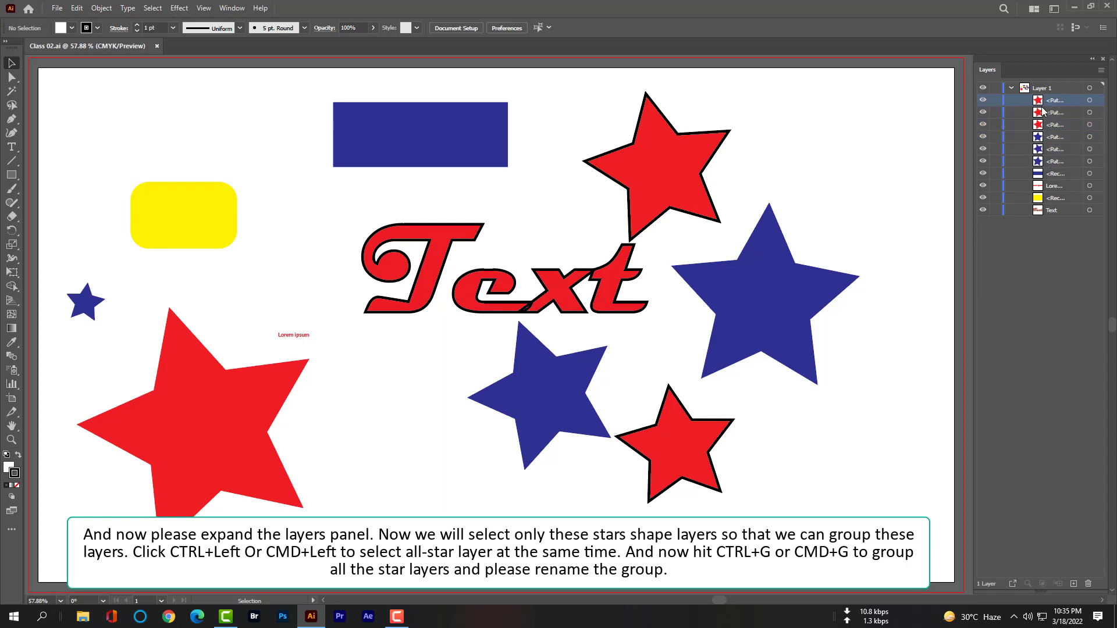
{"action": "left_click", "coordinate": [1042, 113], "text": "ctrl"}
{"action": "left_click", "coordinate": [1042, 125], "text": "ctrl"}
{"action": "left_click", "coordinate": [1042, 136], "text": "ctrl"}
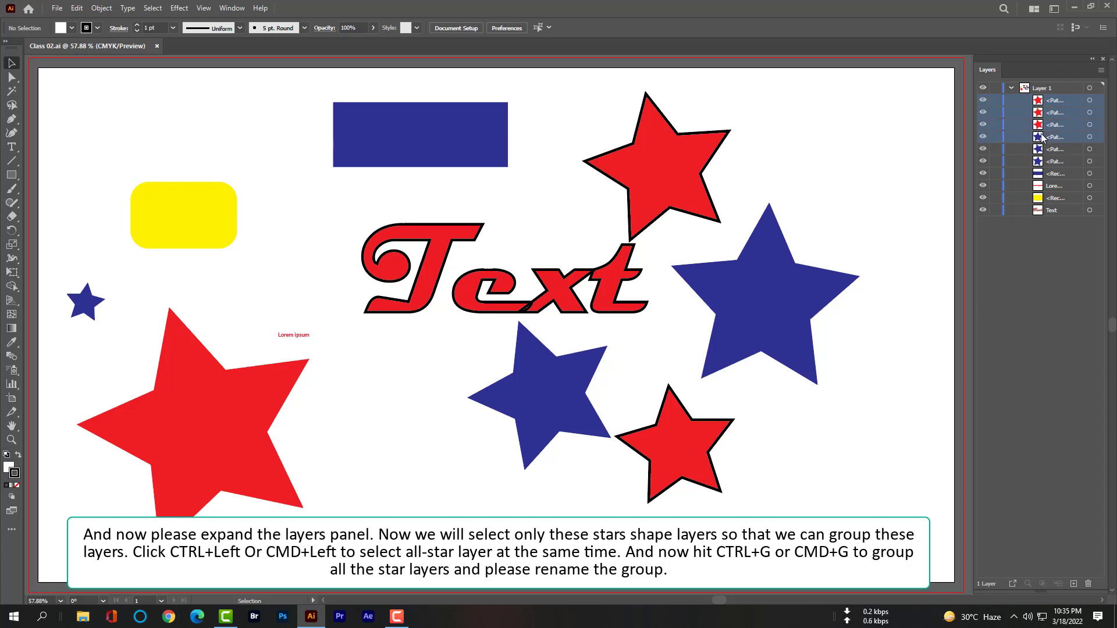
{"action": "left_click", "coordinate": [1040, 150], "text": "ctrl"}
{"action": "left_click", "coordinate": [1041, 162], "text": "ctrl"}
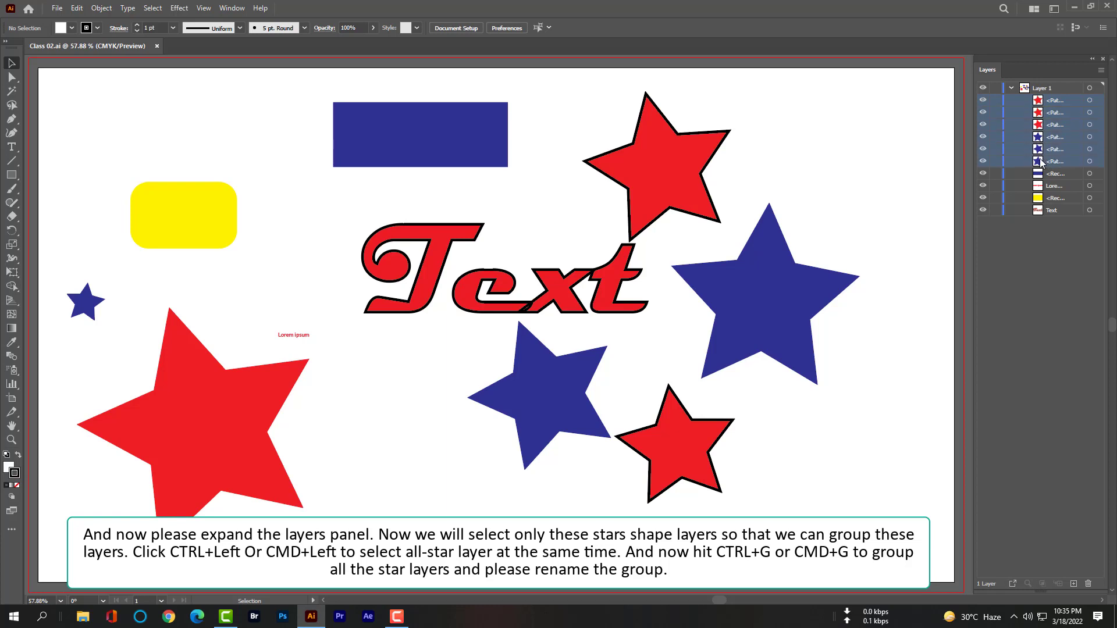
{"action": "left_click", "coordinate": [1041, 102]}
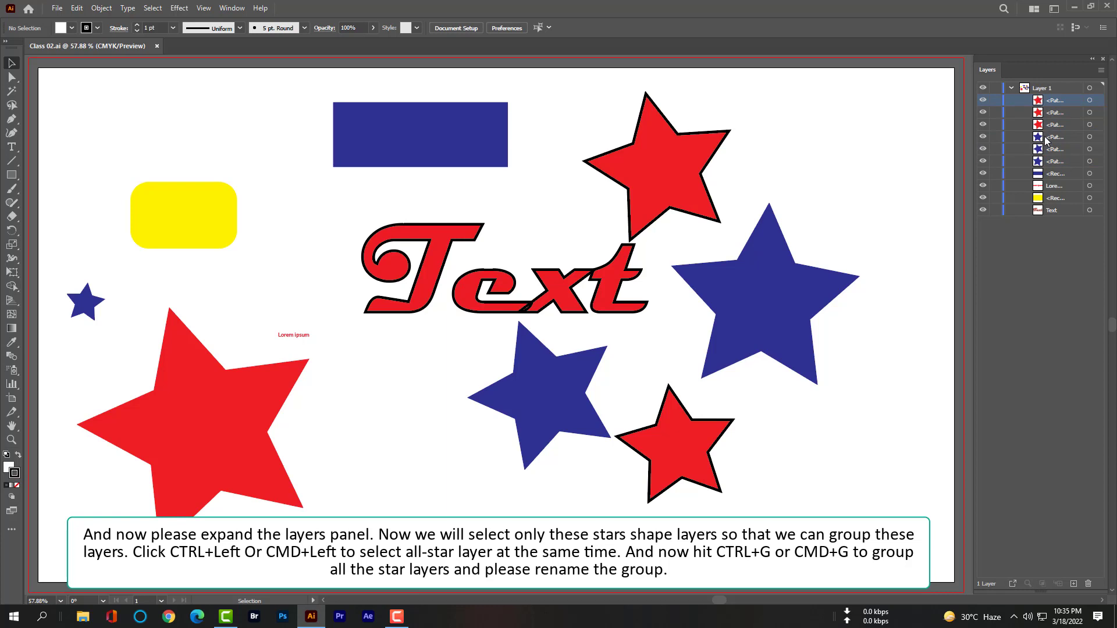
{"action": "left_click", "coordinate": [1048, 162], "text": "shift"}
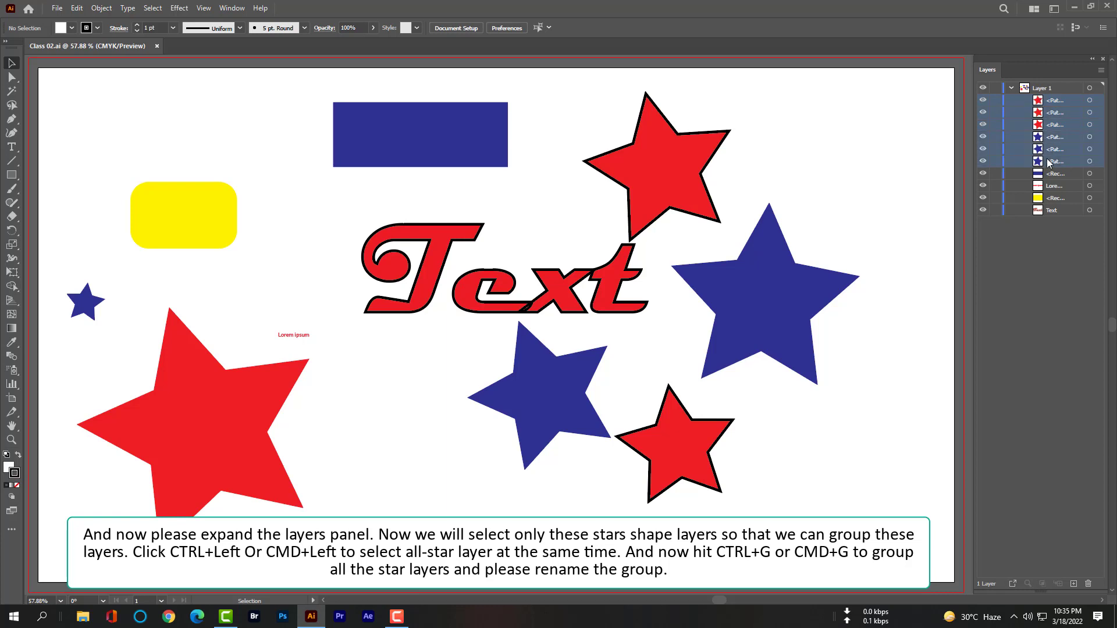
Group the six selected stars with Ctrl+G and rename the group 'Stars' in Layers
{"action": "key", "text": "ctrl"}
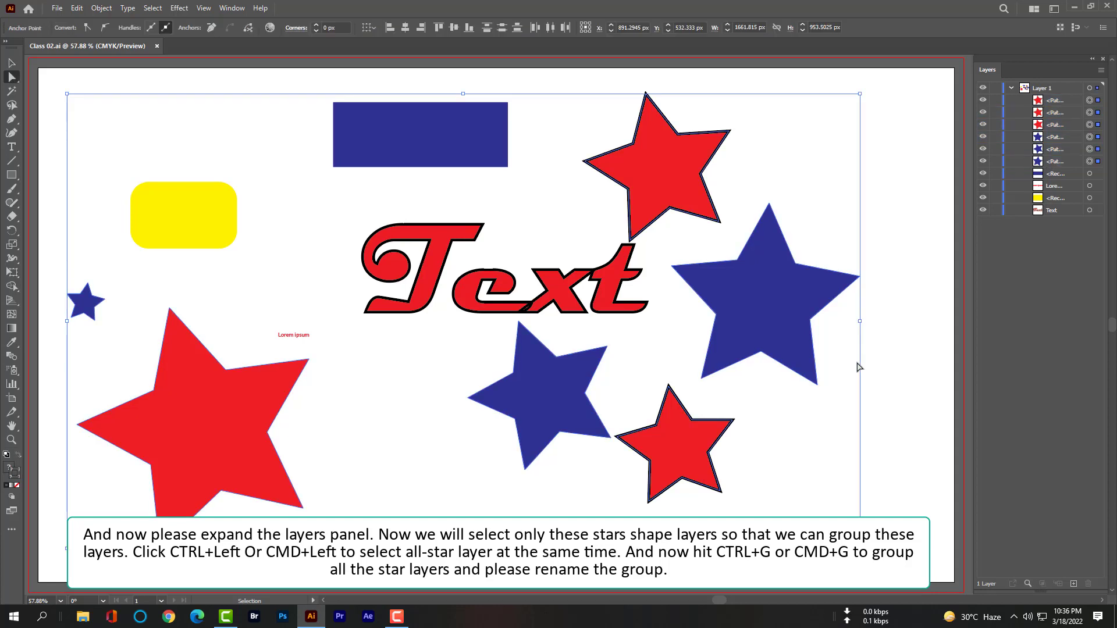
{"action": "key", "text": "ctrl+g"}
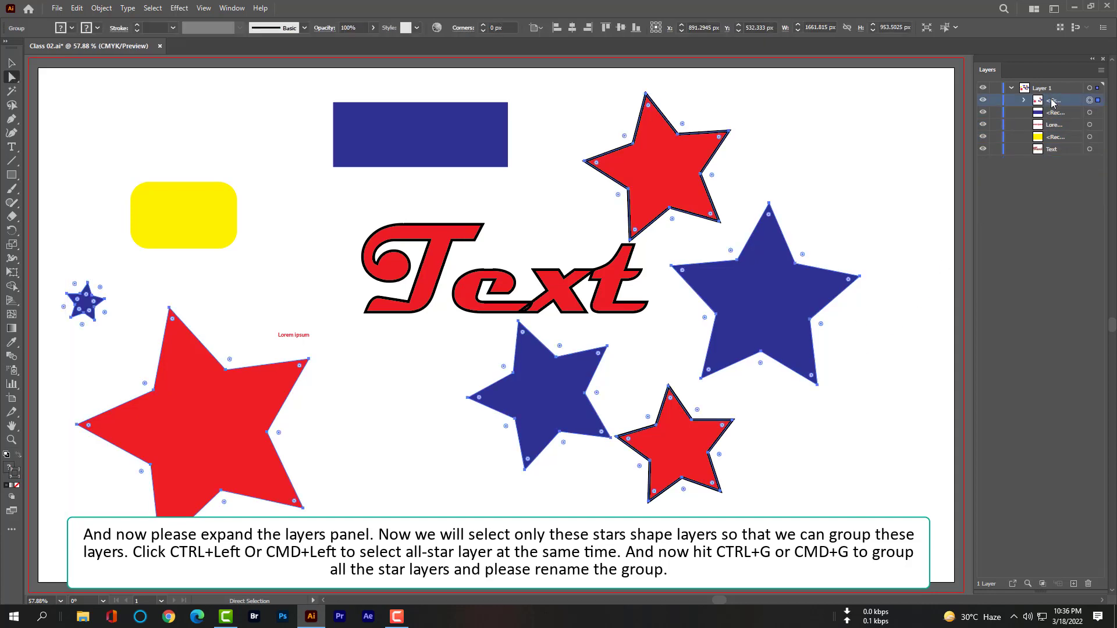
{"action": "left_click", "coordinate": [1024, 102]}
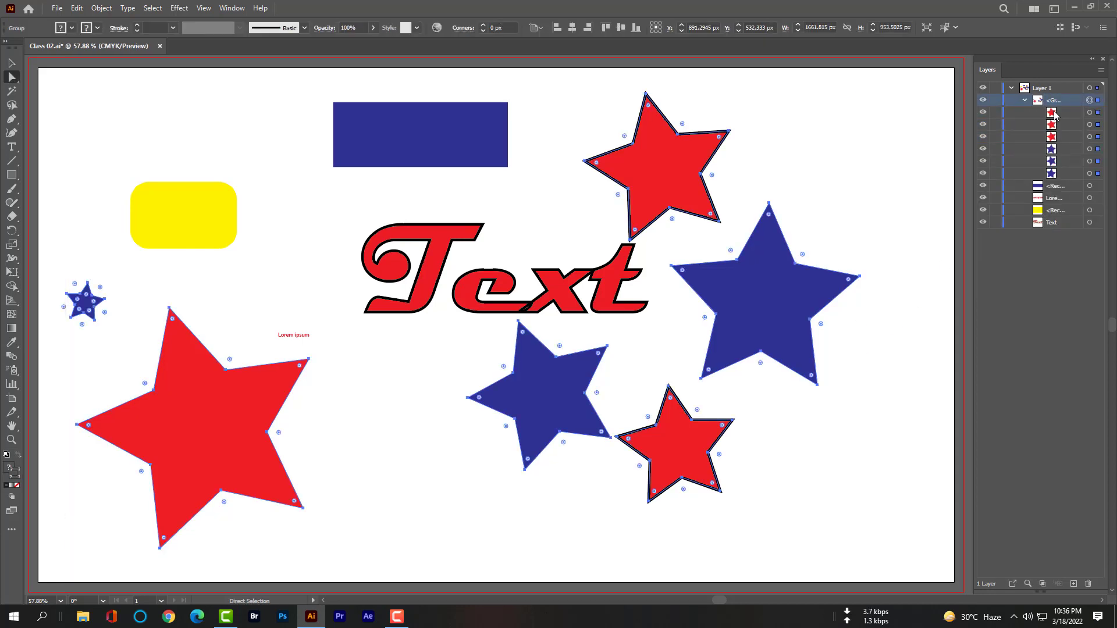
{"action": "left_click", "coordinate": [1025, 101]}
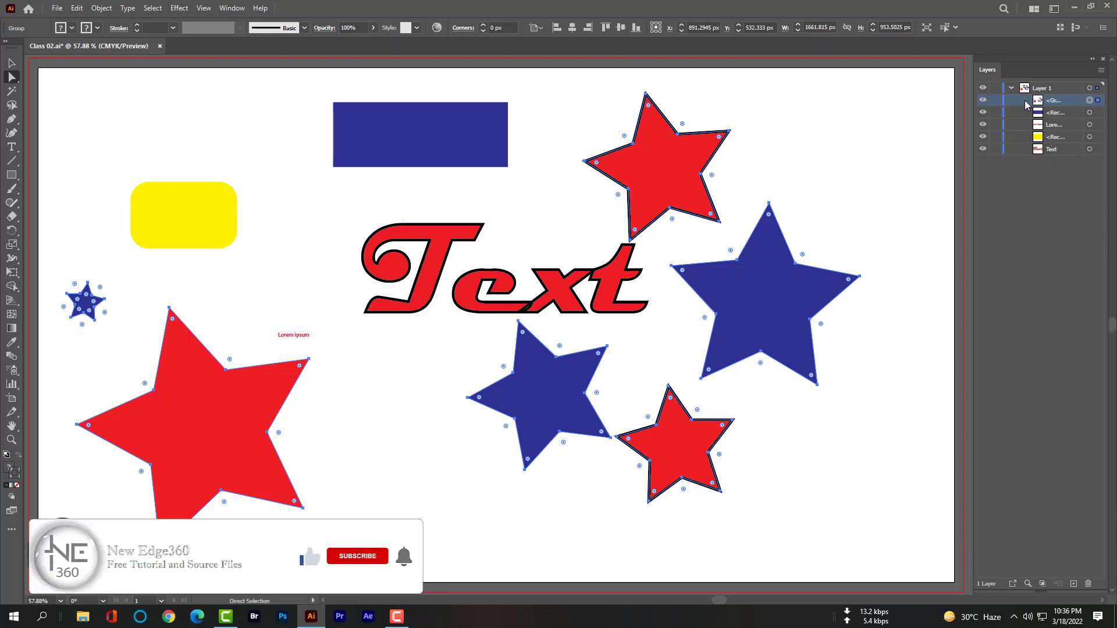
{"action": "double_click", "coordinate": [1055, 103]}
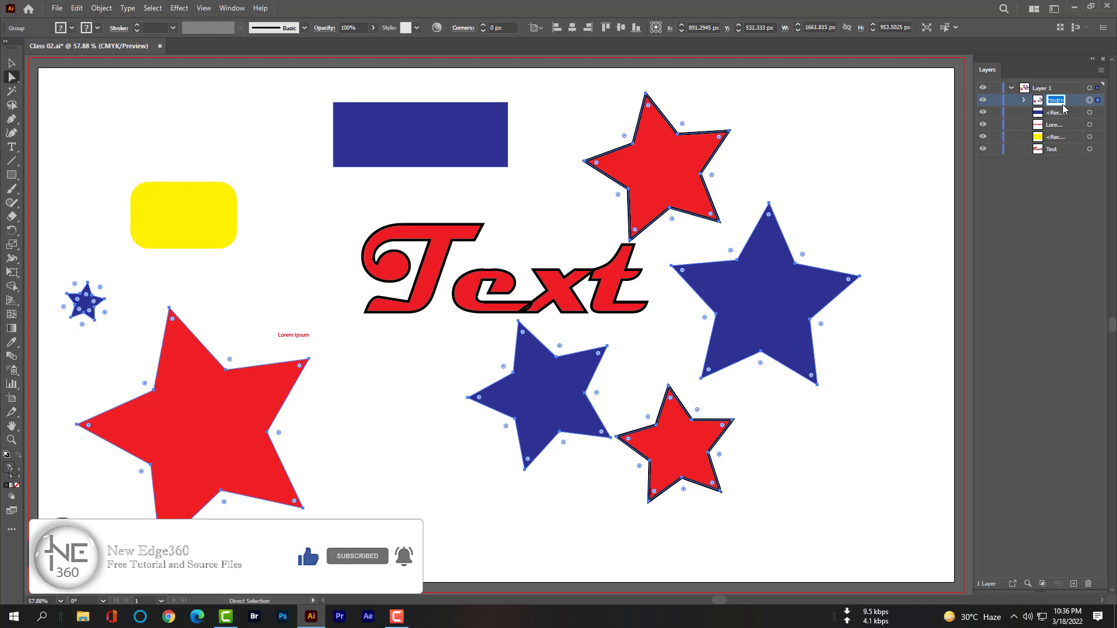
{"action": "type", "text": "Stars"}
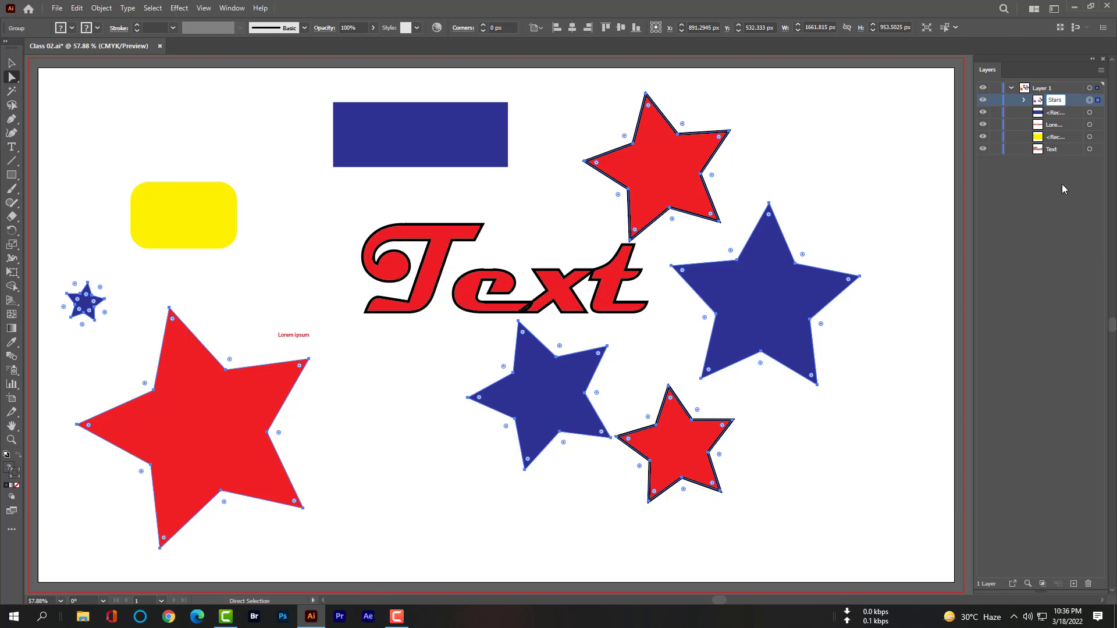
{"action": "key", "text": "Return"}
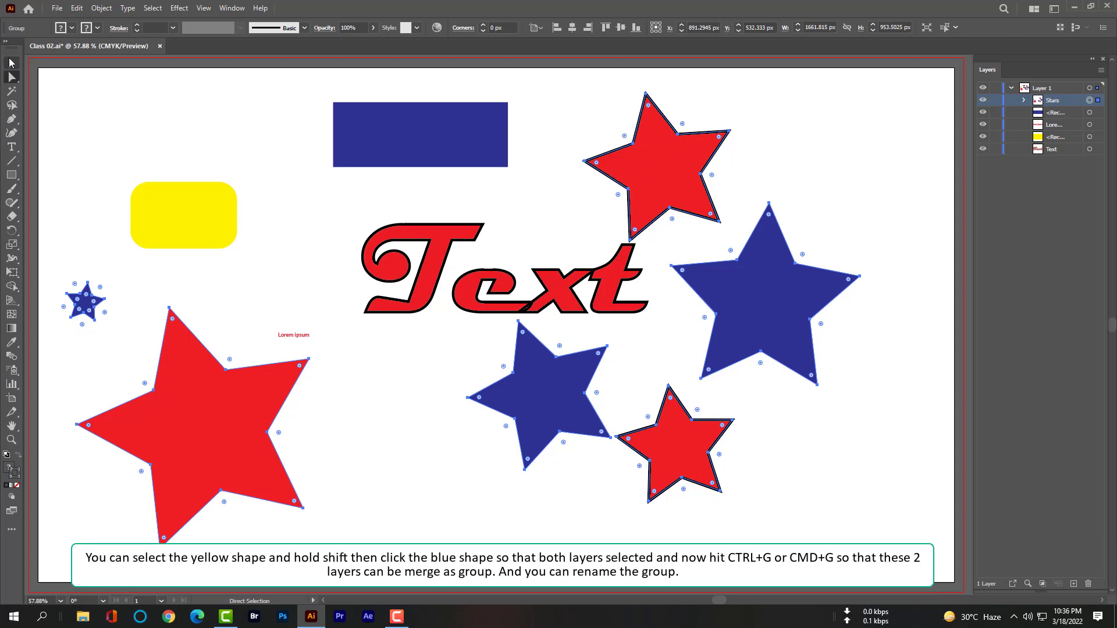
Select the yellow rounded and blue rectangles and group them from the right-click menu
{"action": "left_click", "coordinate": [180, 204]}
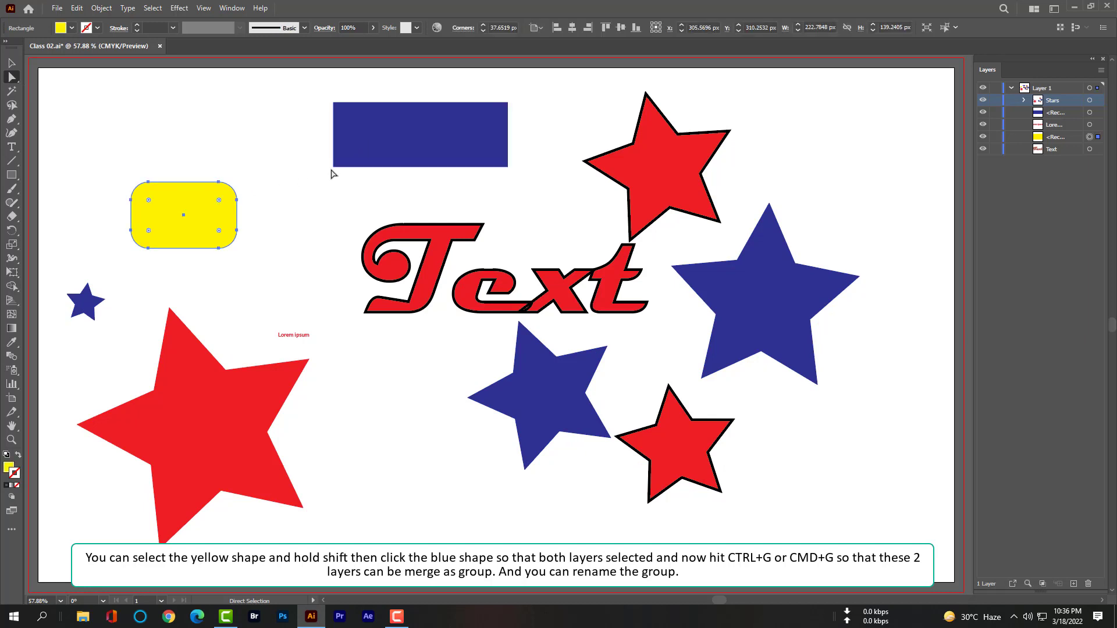
{"action": "left_click", "coordinate": [370, 143]}
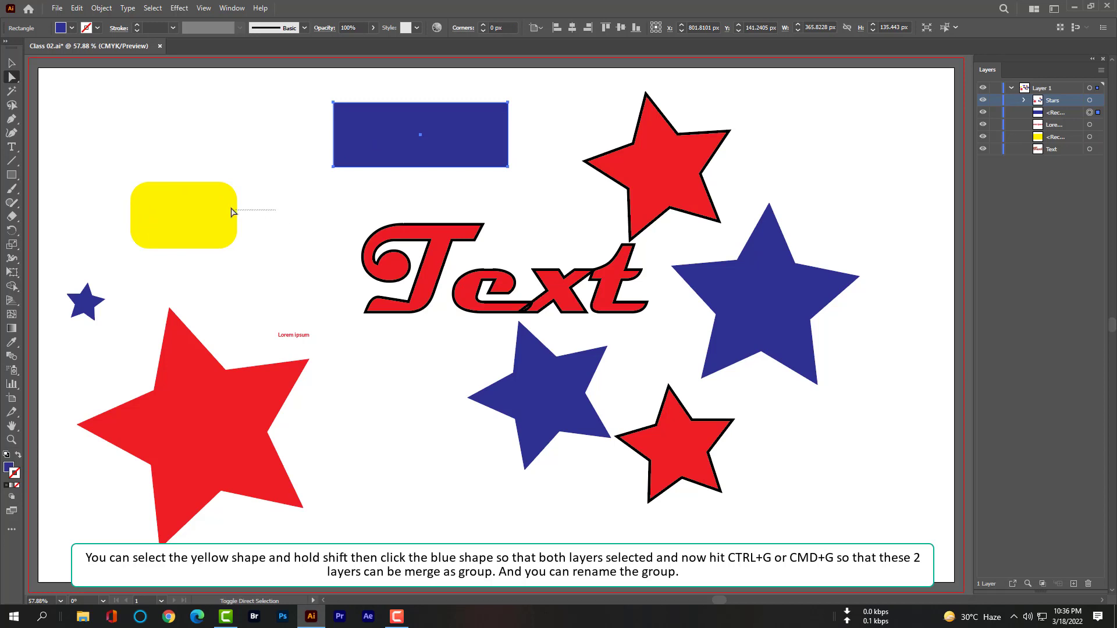
{"action": "left_click", "coordinate": [198, 195], "text": "shift"}
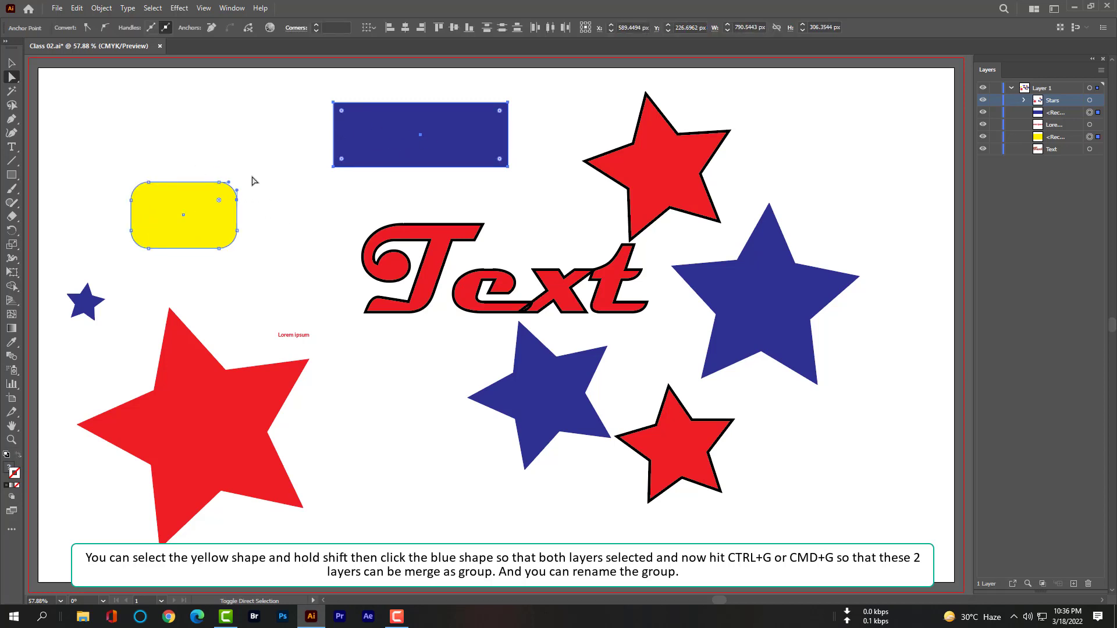
{"action": "right_click", "coordinate": [453, 131]}
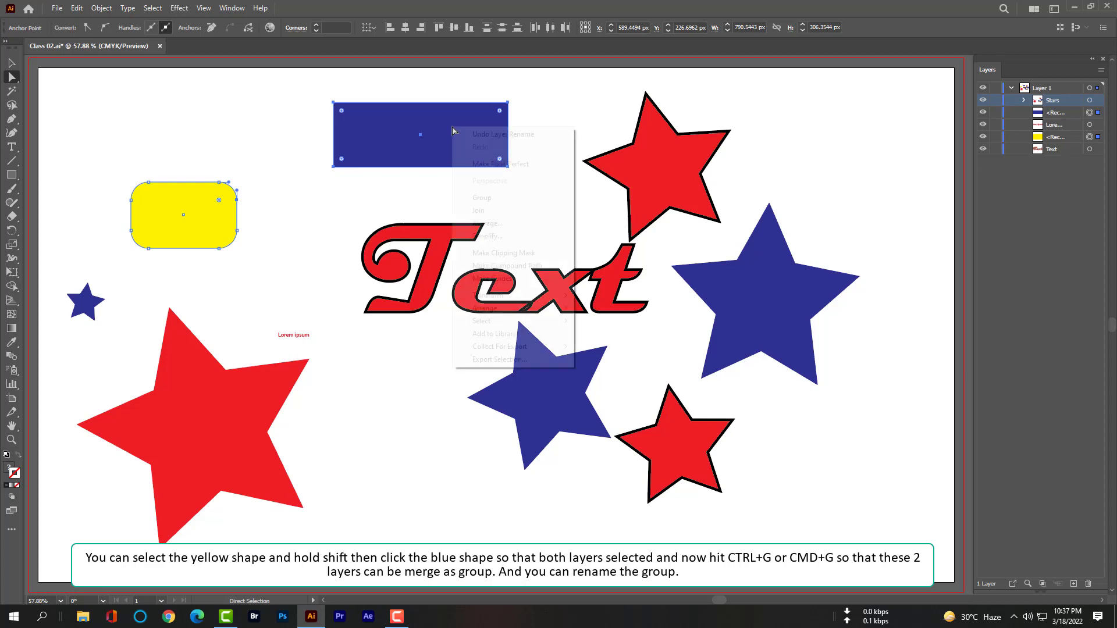
{"action": "left_click", "coordinate": [480, 198]}
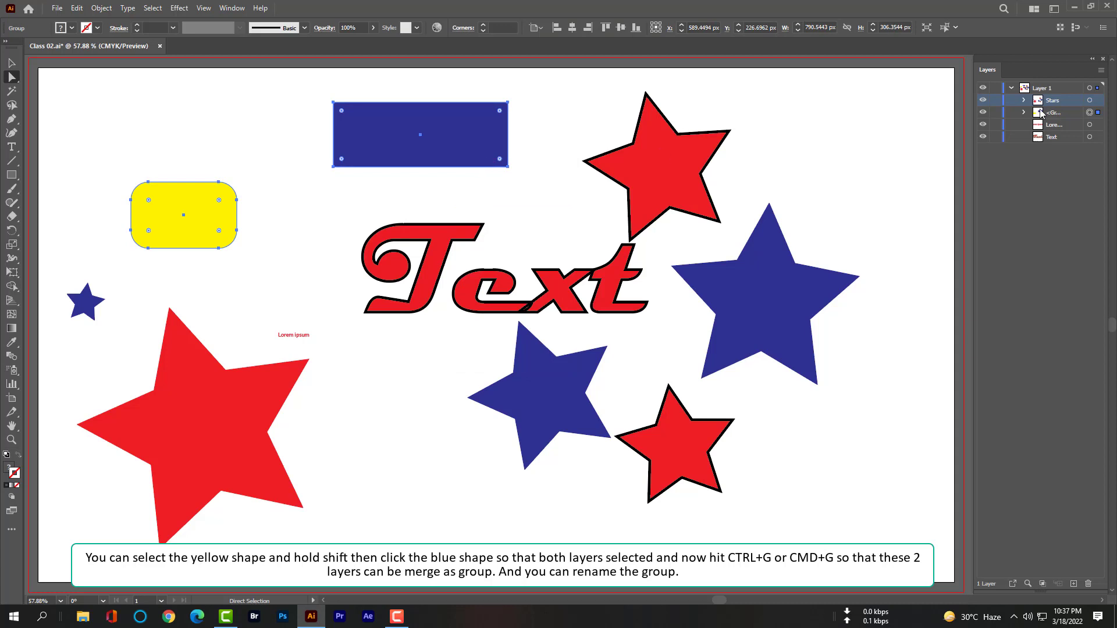
{"action": "left_click", "coordinate": [984, 112]}
{"action": "left_click", "coordinate": [984, 114]}
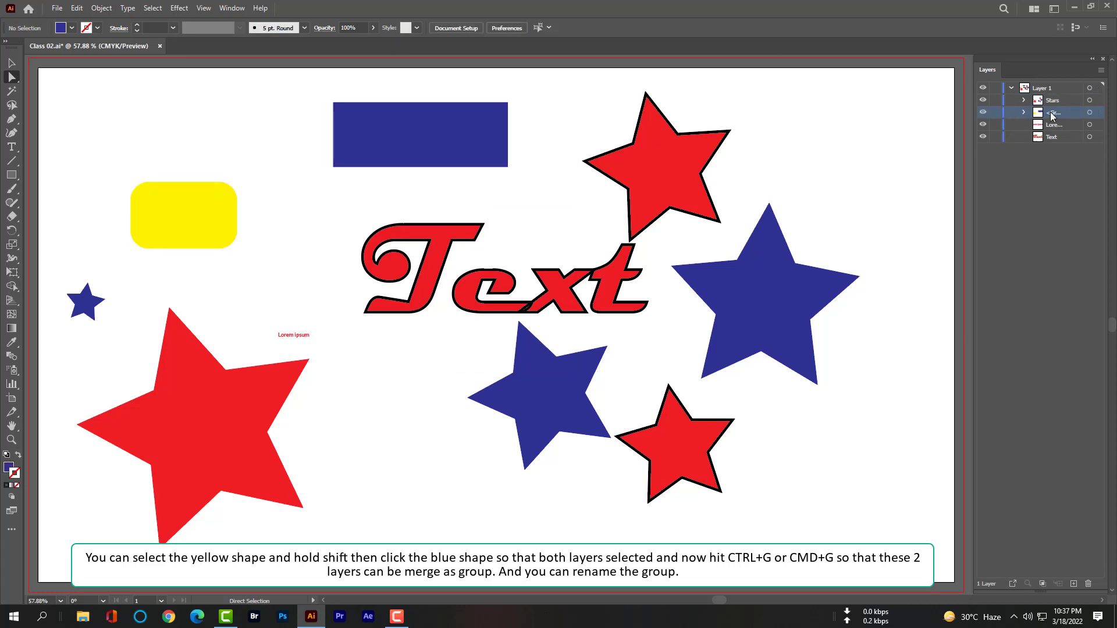
{"action": "double_click", "coordinate": [1053, 114]}
Name the rectangle group 'Shapes' and enlarge the Lorem ipsum text
{"action": "type", "text": "Shapes"}
{"action": "key", "text": "Return"}
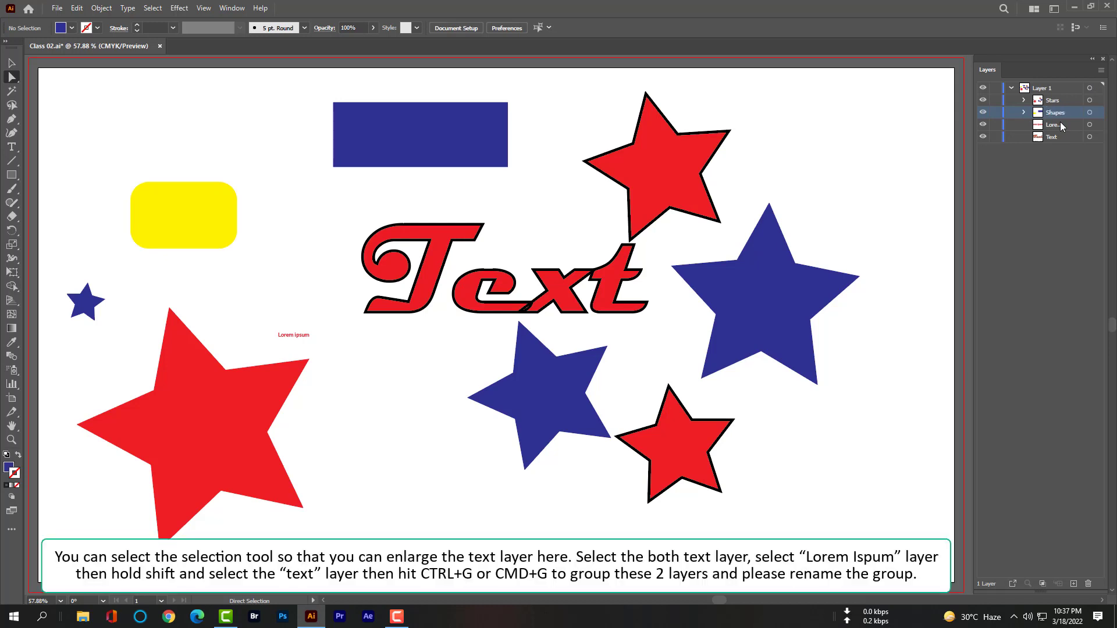
{"action": "left_click", "coordinate": [1057, 124]}
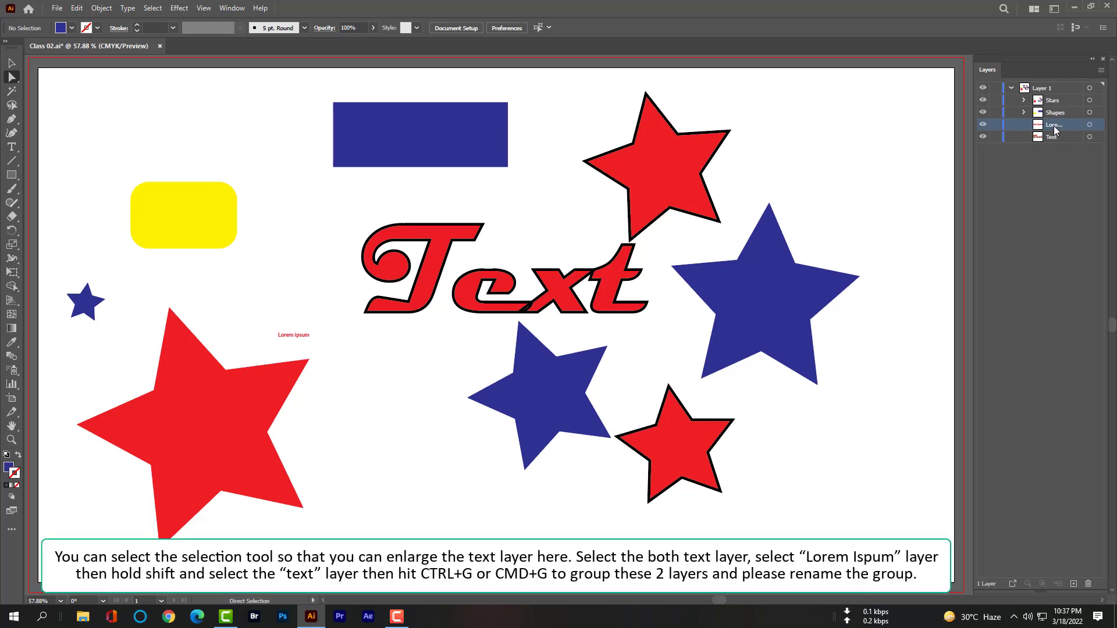
{"action": "left_click", "coordinate": [983, 125]}
{"action": "left_click", "coordinate": [983, 125]}
{"action": "left_click", "coordinate": [11, 63]}
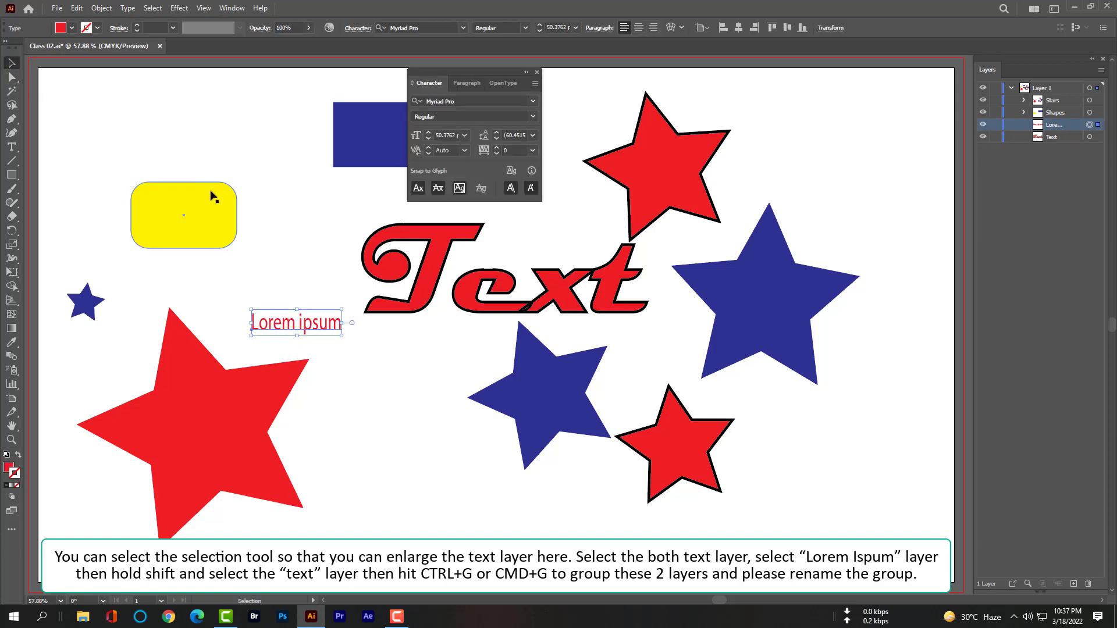
{"action": "mouse_move", "coordinate": [345, 335]}
{"action": "left_mouse_down"}
{"action": "mouse_move", "coordinate": [358, 344]}
{"action": "mouse_move", "coordinate": [321, 341]}
{"action": "mouse_move", "coordinate": [335, 342]}
{"action": "left_mouse_up"}
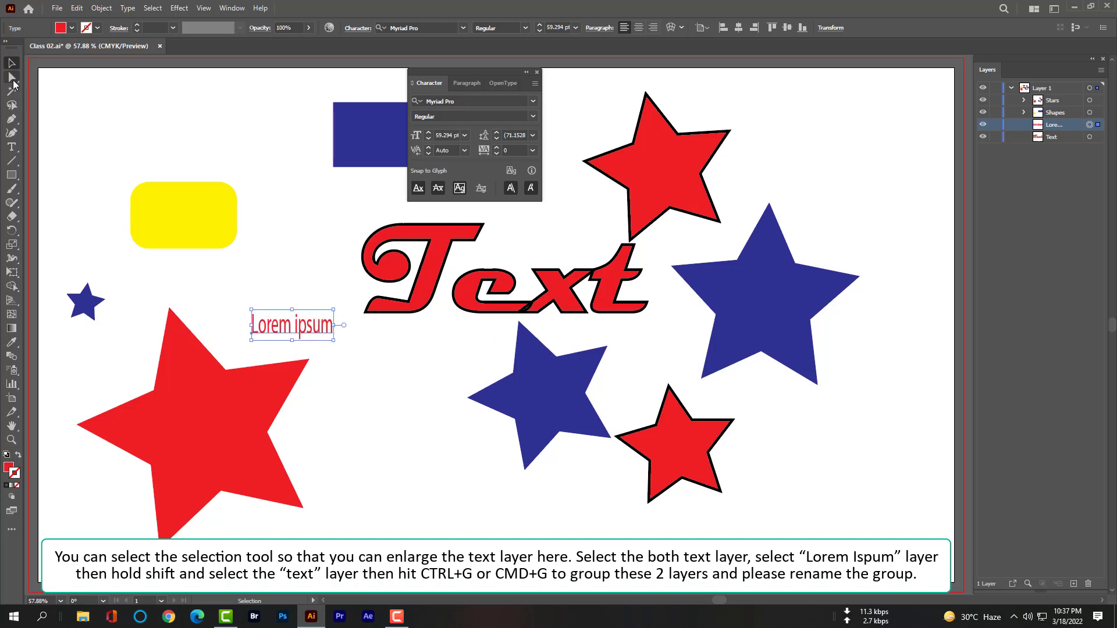
Group the Text and Lorem ipsum objects and name the group 'Texts'
{"action": "left_click", "coordinate": [13, 79]}
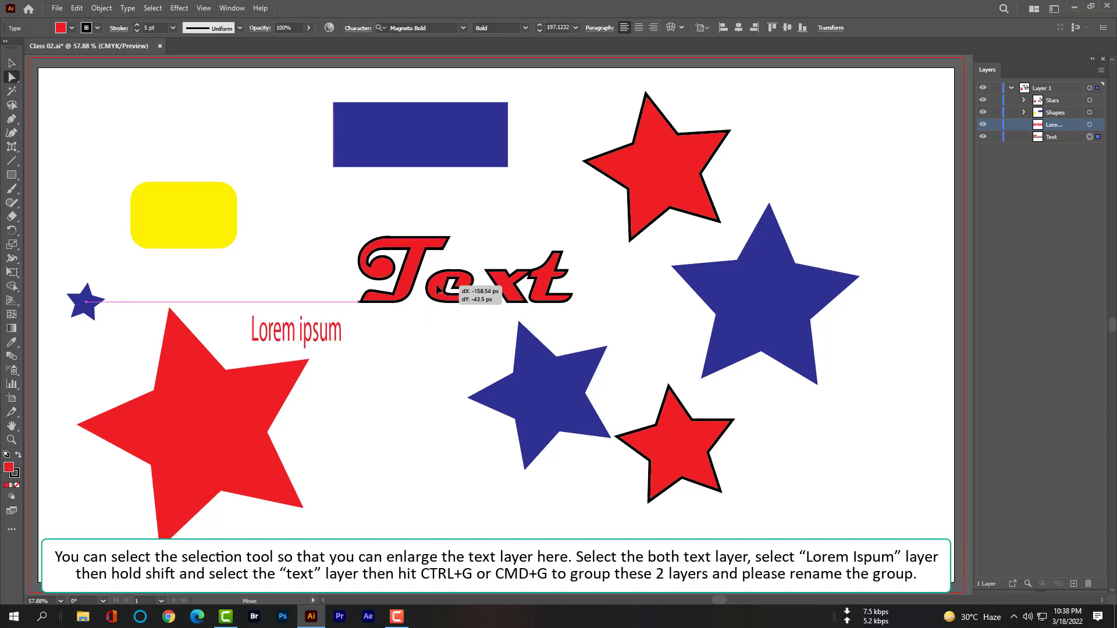
{"action": "left_click", "coordinate": [429, 296]}
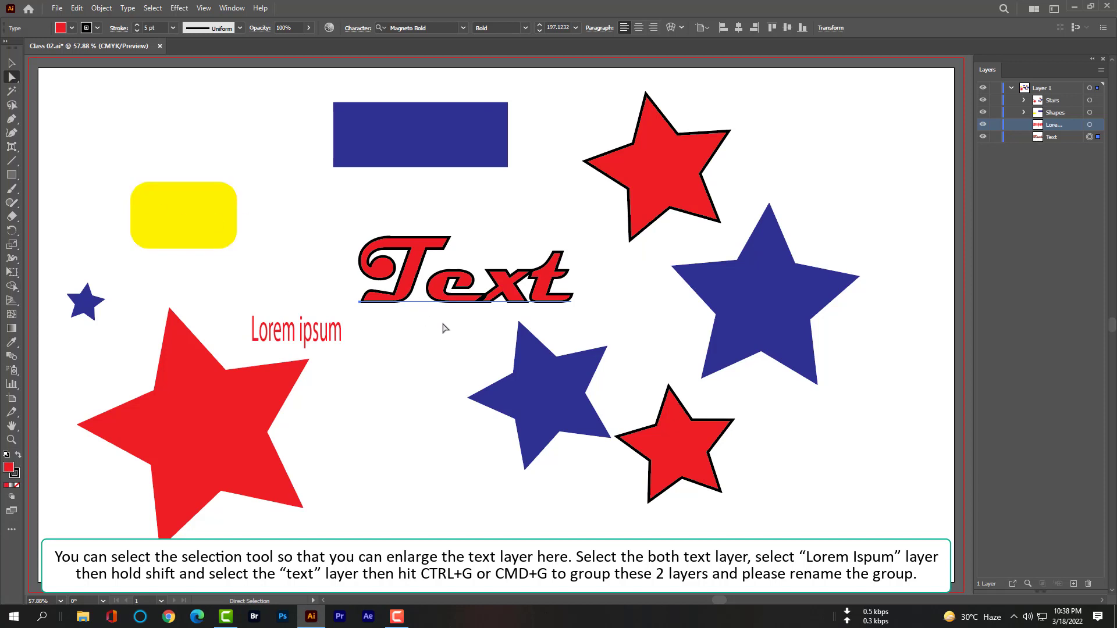
{"action": "mouse_move", "coordinate": [442, 328]}
{"action": "left_mouse_down"}
{"action": "mouse_move", "coordinate": [409, 260]}
{"action": "mouse_move", "coordinate": [439, 328]}
{"action": "left_mouse_up"}
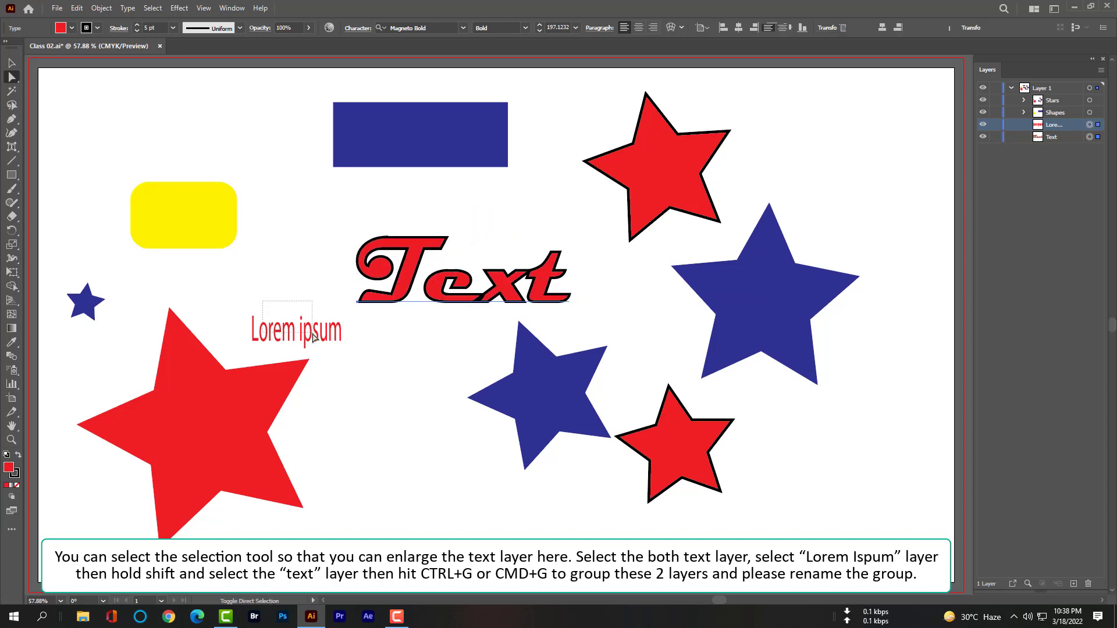
{"action": "left_click", "coordinate": [329, 334], "text": "shift"}
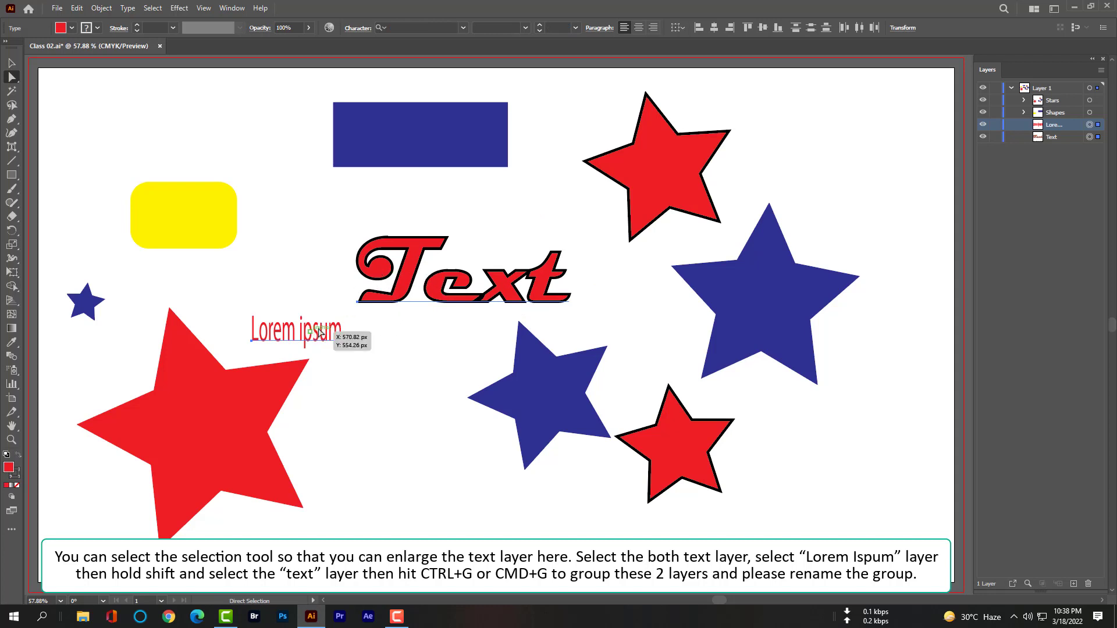
{"action": "key", "text": "v"}
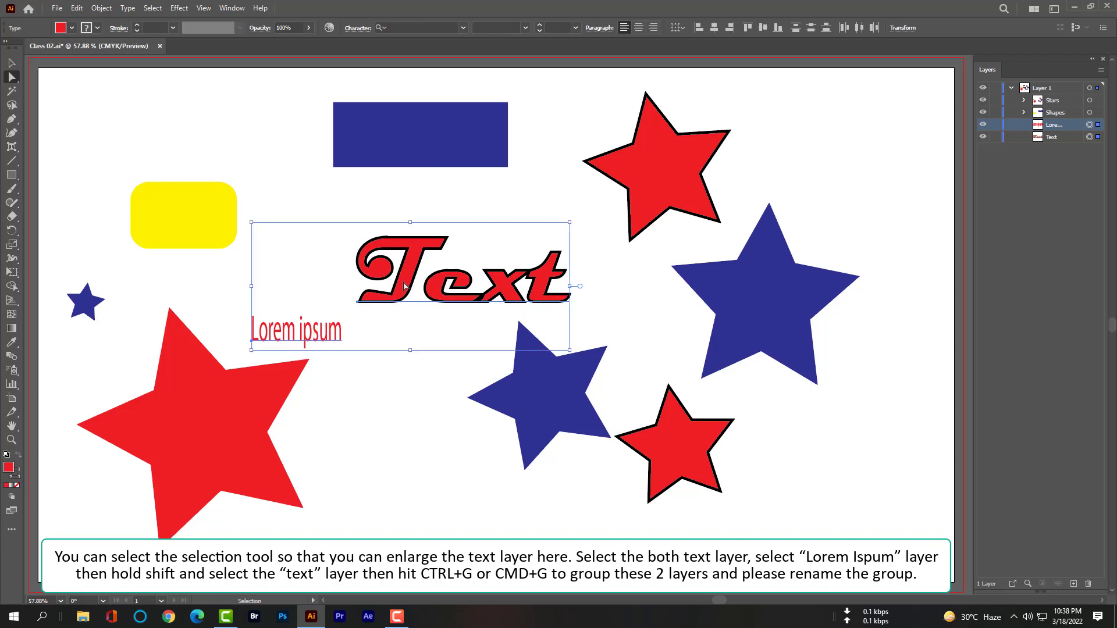
{"action": "key", "text": "ctrl+g"}
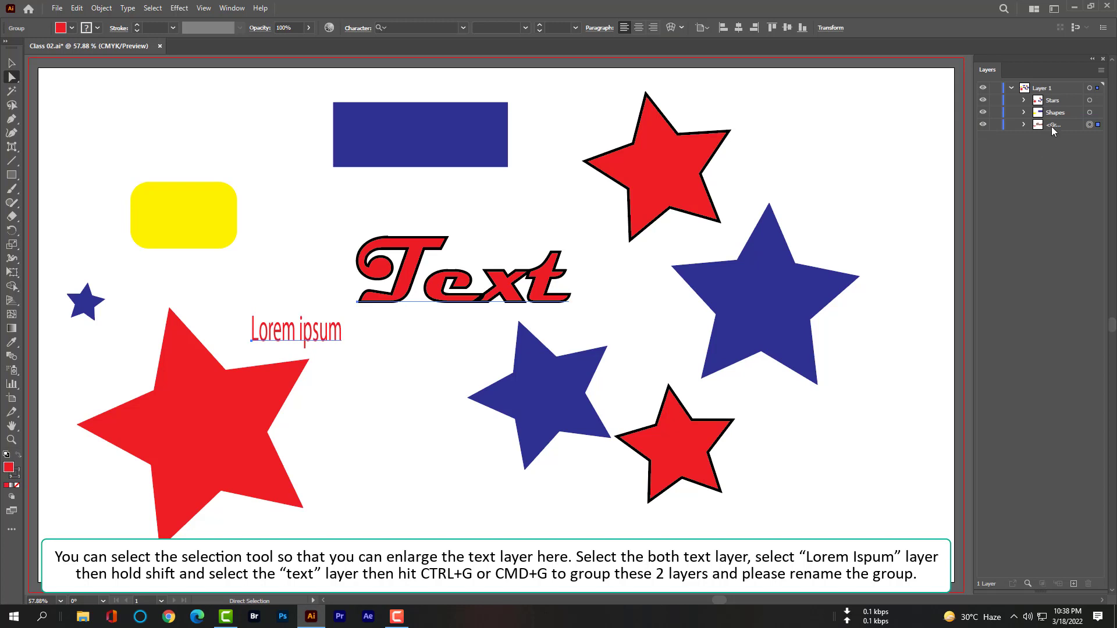
{"action": "double_click", "coordinate": [1053, 125]}
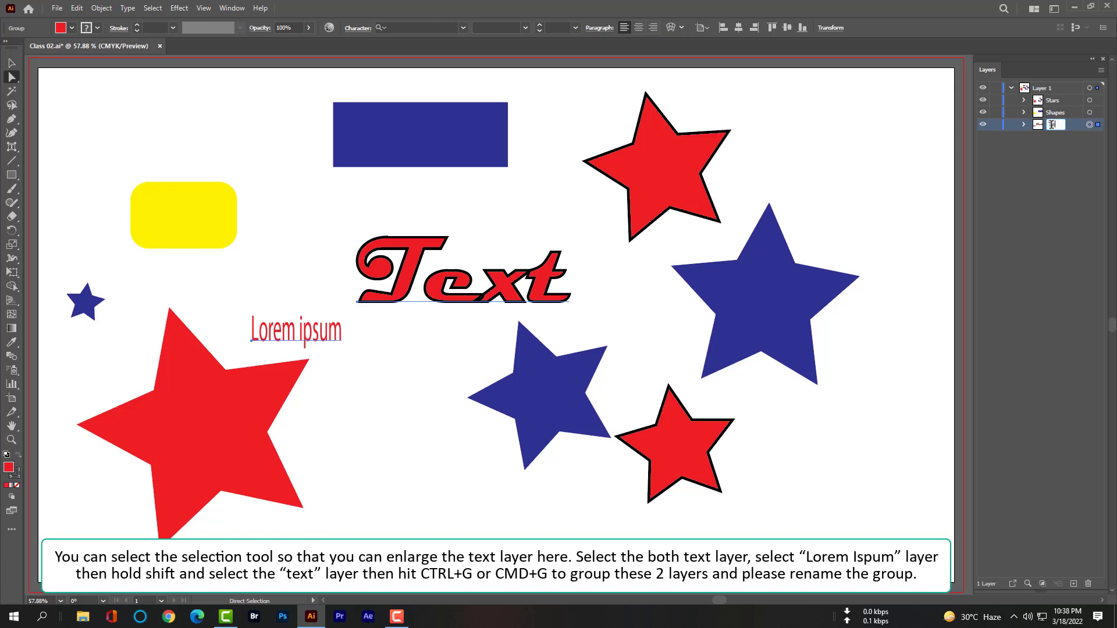
{"action": "type", "text": "Texts"}
{"action": "key", "text": "Return"}
Check each group's visibility, then move the whole Stars group right and down
{"action": "left_click", "coordinate": [983, 124]}
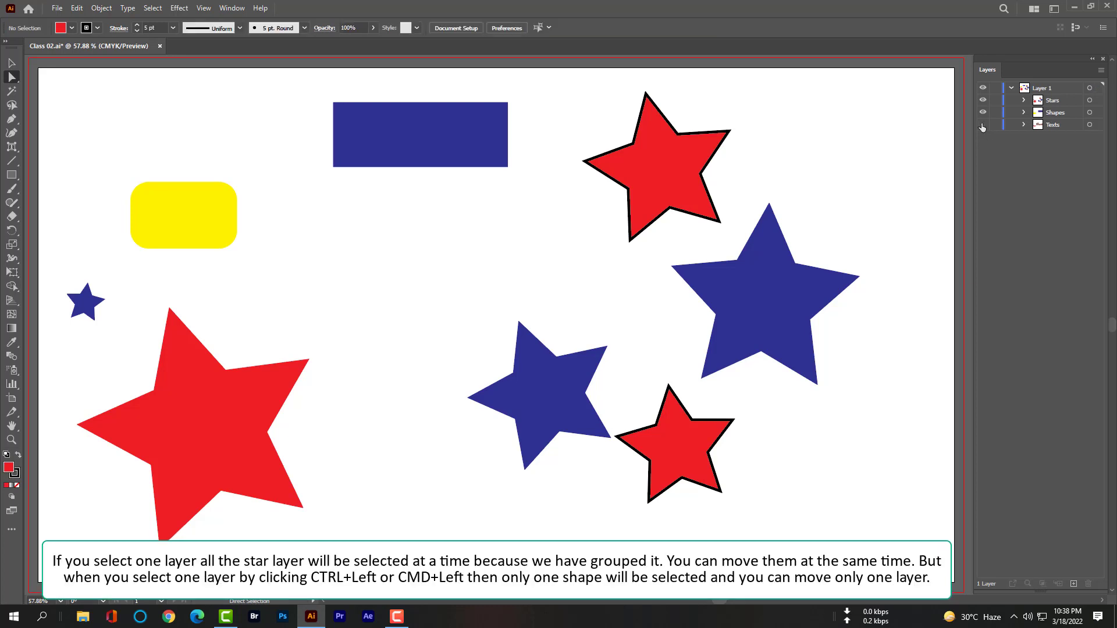
{"action": "left_click", "coordinate": [983, 125]}
{"action": "left_click", "coordinate": [984, 112]}
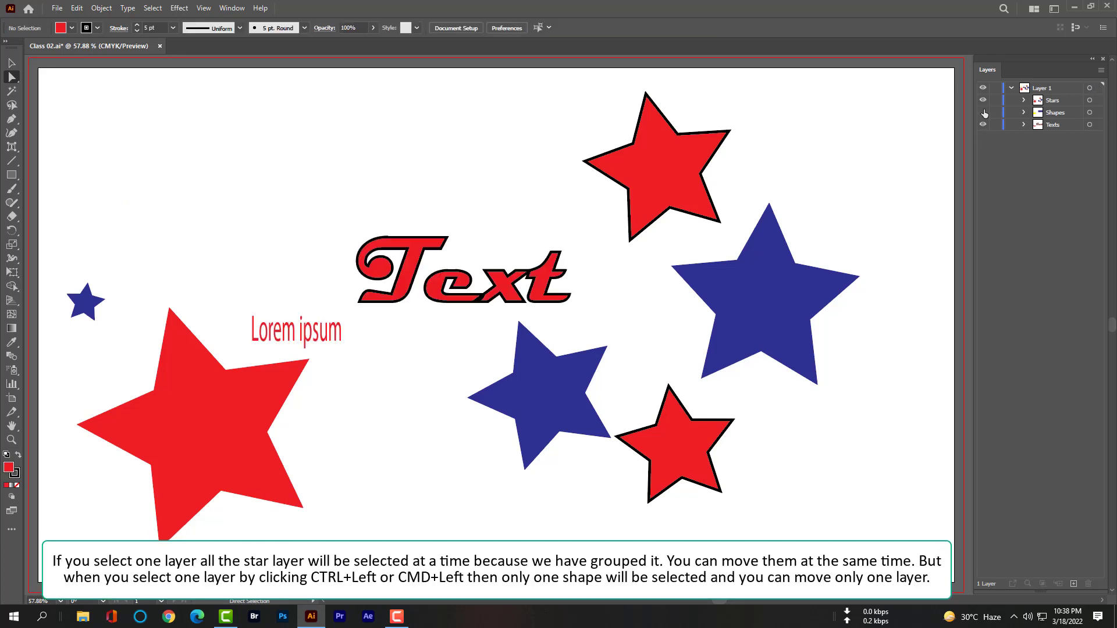
{"action": "left_click", "coordinate": [983, 112]}
{"action": "left_click", "coordinate": [983, 100]}
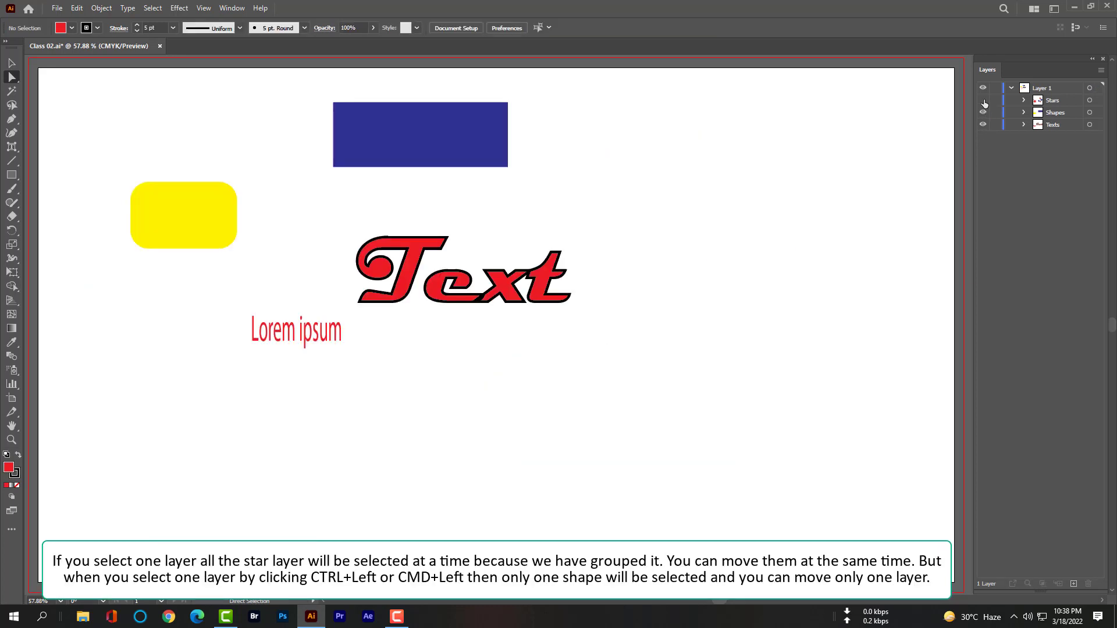
{"action": "left_click", "coordinate": [984, 101]}
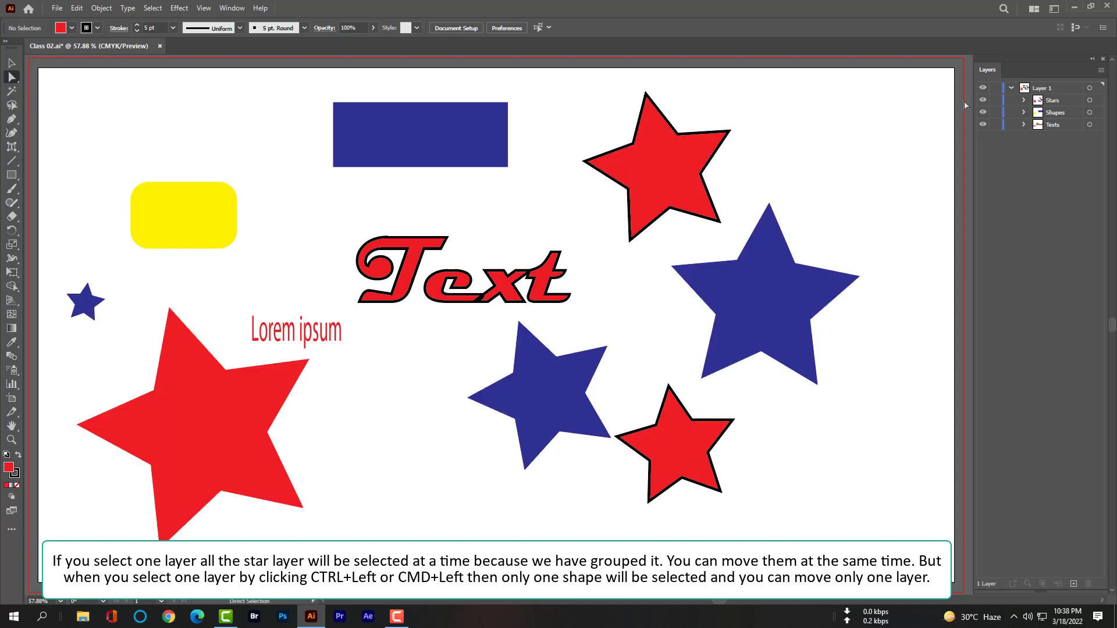
{"action": "left_click", "coordinate": [691, 163]}
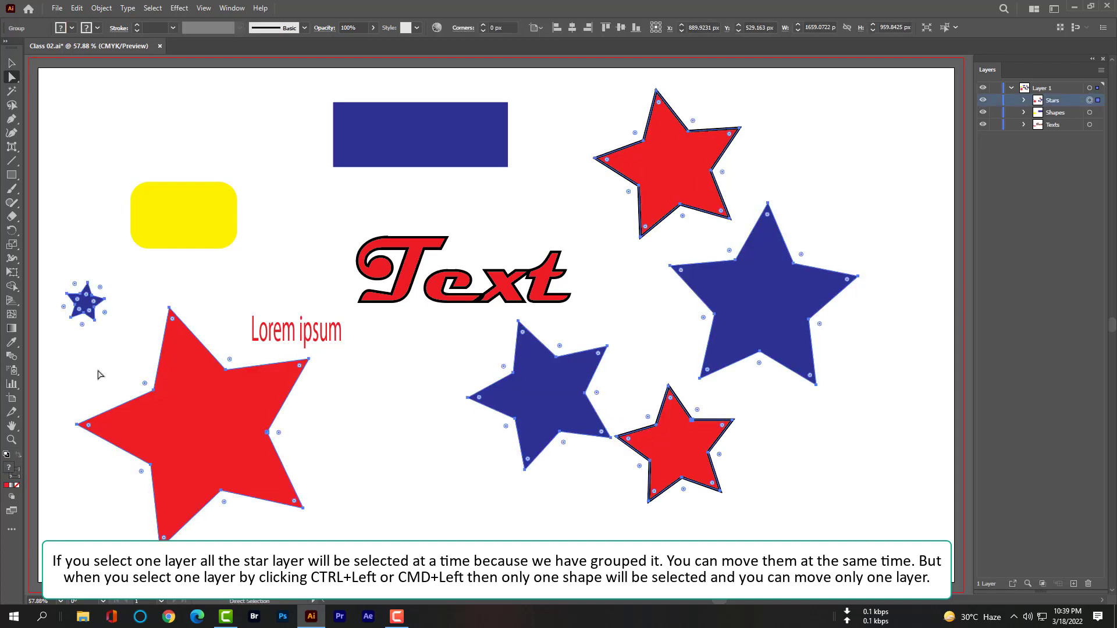
{"action": "mouse_move", "coordinate": [703, 189]}
{"action": "left_mouse_down"}
{"action": "mouse_move", "coordinate": [724, 218]}
{"action": "mouse_move", "coordinate": [710, 191]}
{"action": "mouse_move", "coordinate": [721, 191]}
{"action": "left_mouse_up"}
{"action": "left_click", "coordinate": [880, 174]}
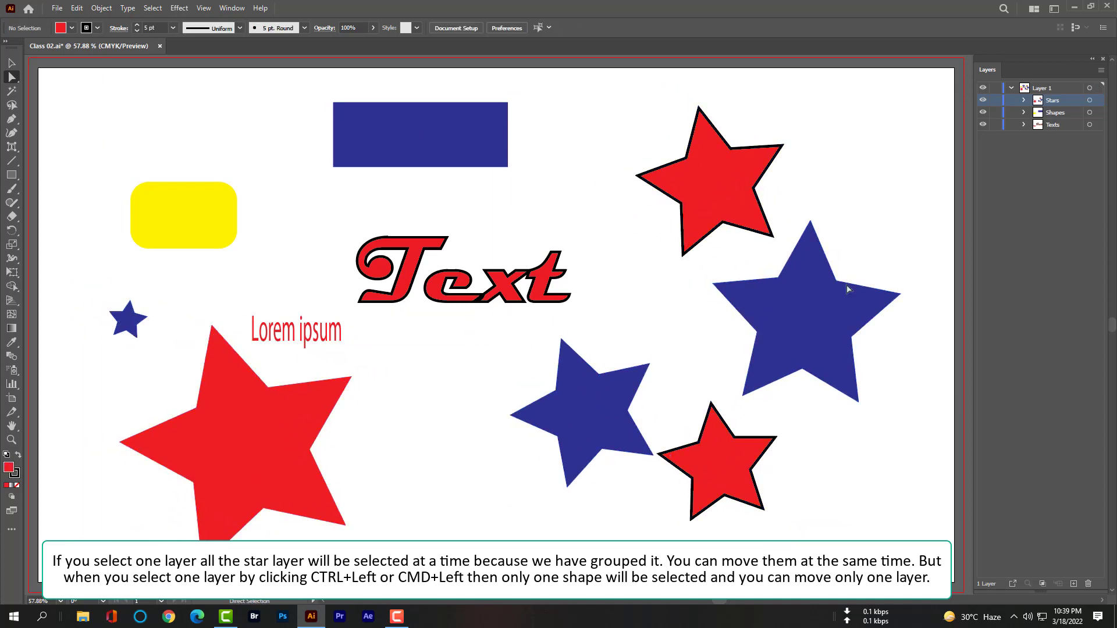
Reposition a single blue star on its own, then select the texts group
{"action": "left_click", "coordinate": [590, 431]}
{"action": "mouse_move", "coordinate": [590, 431]}
{"action": "left_mouse_down"}
{"action": "mouse_move", "coordinate": [515, 449]}
{"action": "mouse_move", "coordinate": [587, 429]}
{"action": "mouse_move", "coordinate": [595, 439]}
{"action": "left_mouse_up"}
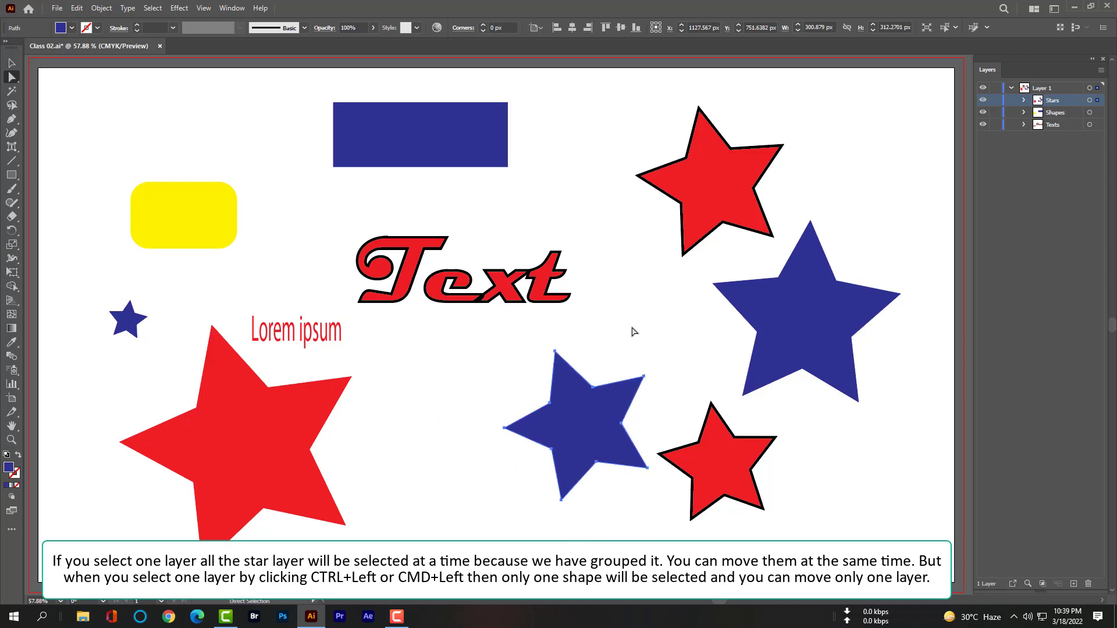
{"action": "left_click", "coordinate": [637, 329]}
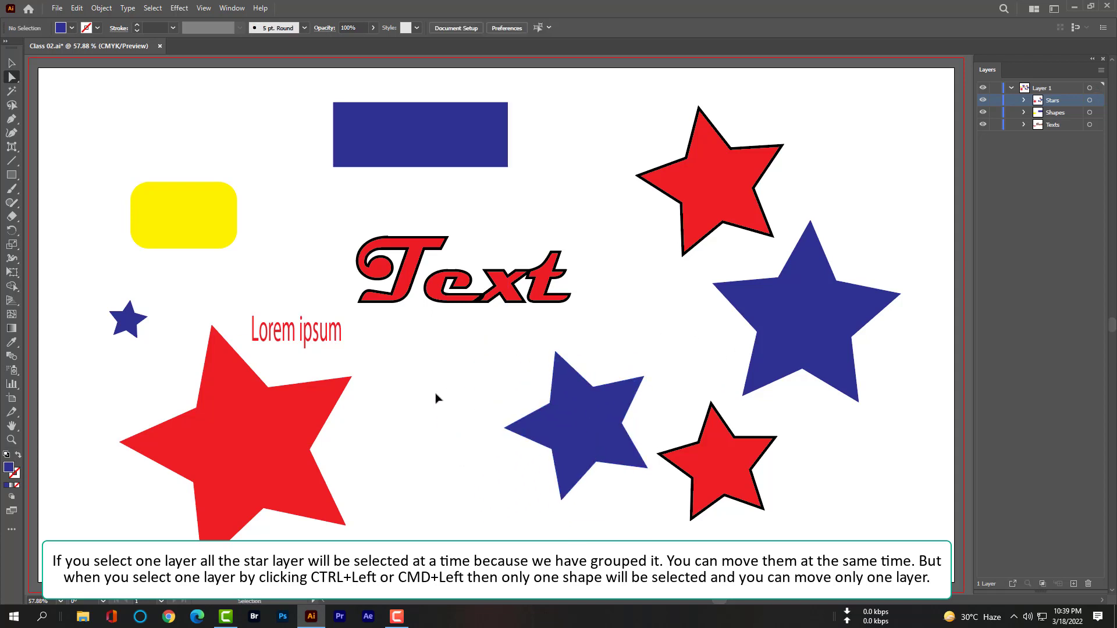
{"action": "left_click", "coordinate": [268, 418]}
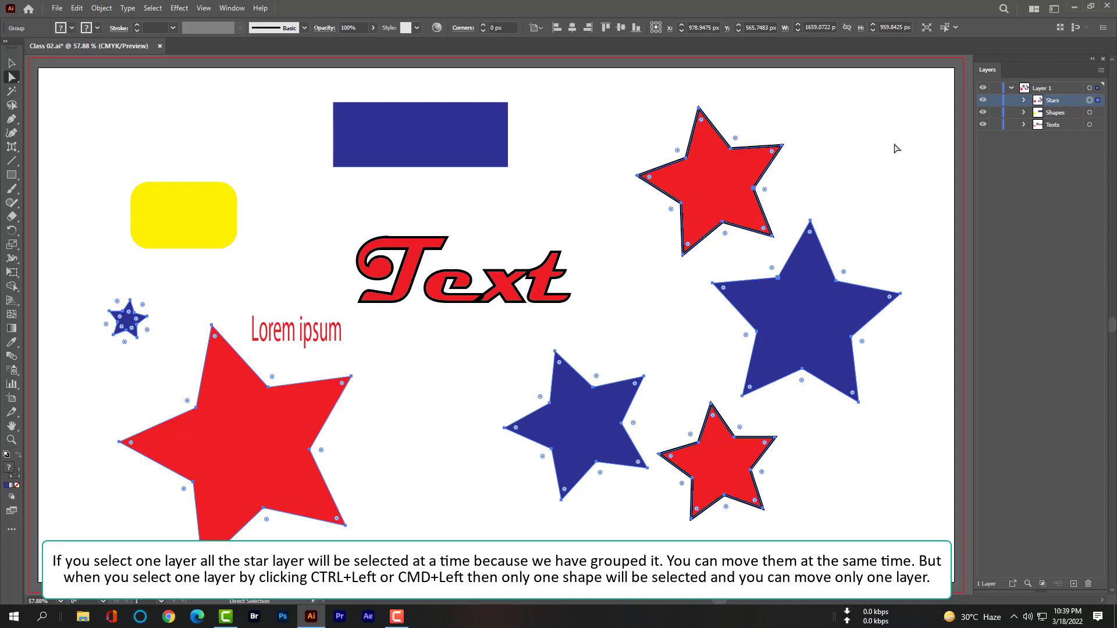
{"action": "left_click", "coordinate": [833, 179]}
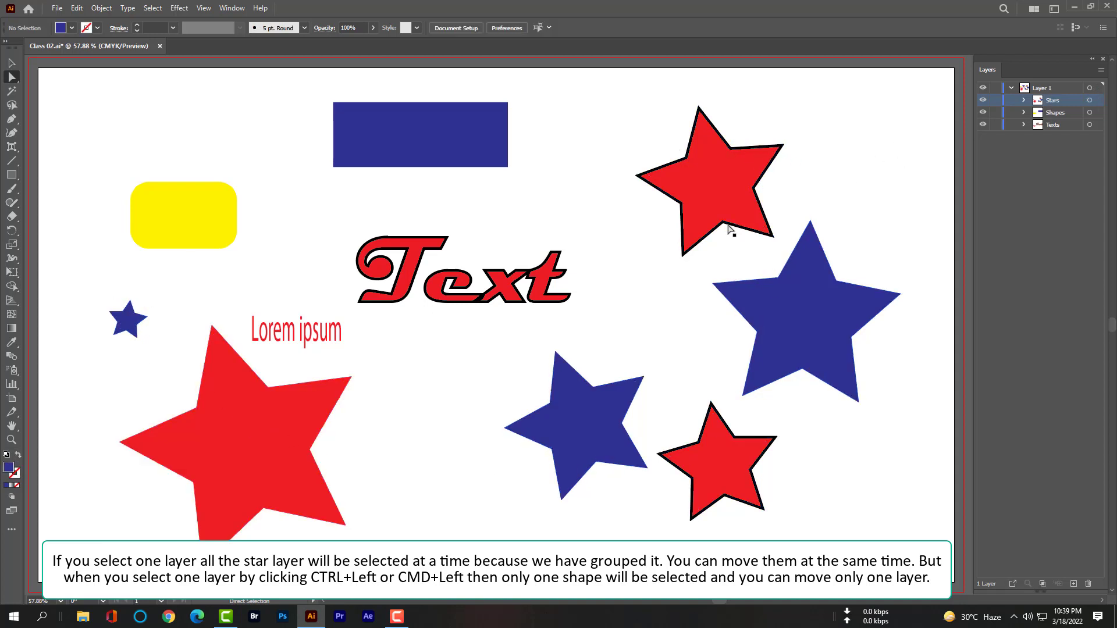
{"action": "left_click", "coordinate": [550, 276]}
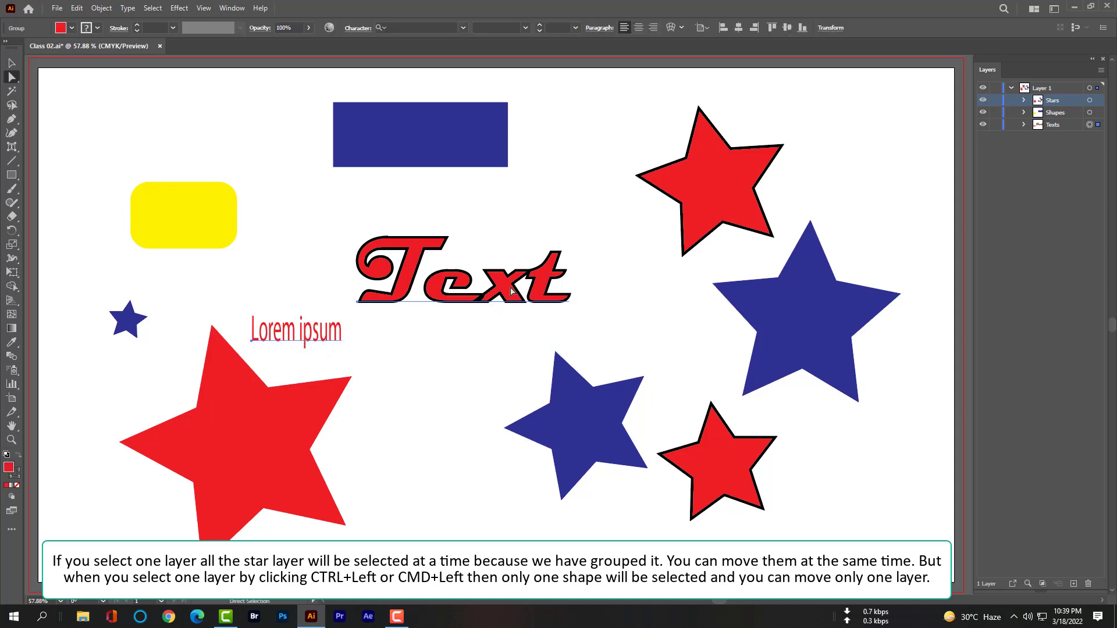
Move both texts right, then shift the Text object up and right
{"action": "left_click_drag", "start_coordinate": [508, 291], "coordinate": [516, 288]}
{"action": "left_click", "coordinate": [569, 194]}
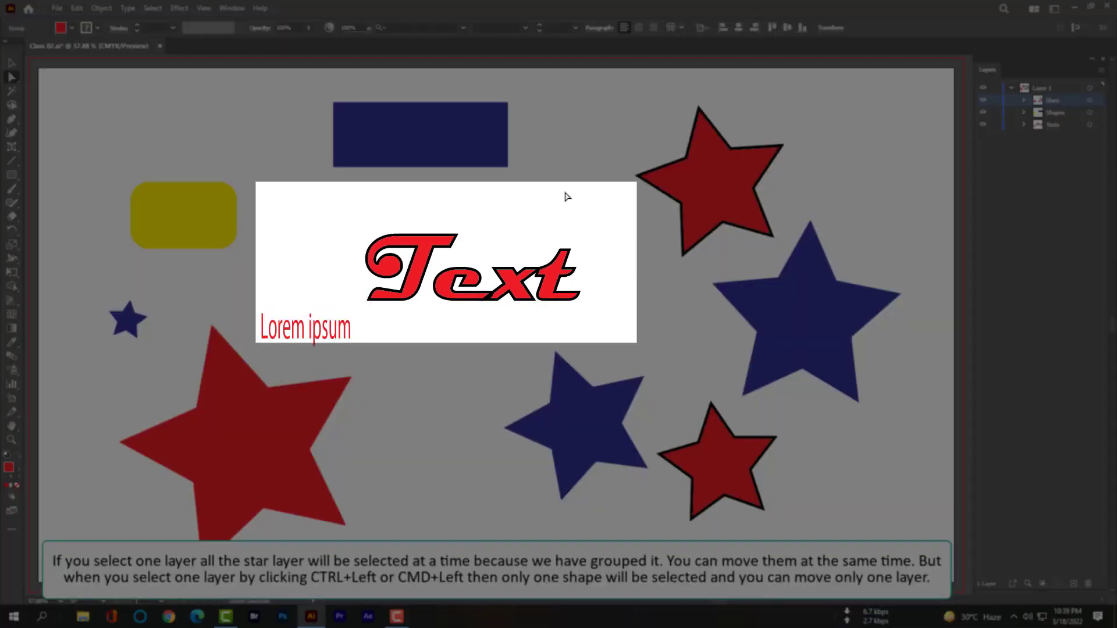
{"action": "left_click", "coordinate": [557, 276]}
{"action": "mouse_move", "coordinate": [559, 274]}
{"action": "left_mouse_down"}
{"action": "mouse_move", "coordinate": [562, 244]}
{"action": "mouse_move", "coordinate": [591, 256]}
{"action": "mouse_move", "coordinate": [576, 264]}
{"action": "left_mouse_up"}
{"action": "left_click", "coordinate": [575, 189]}
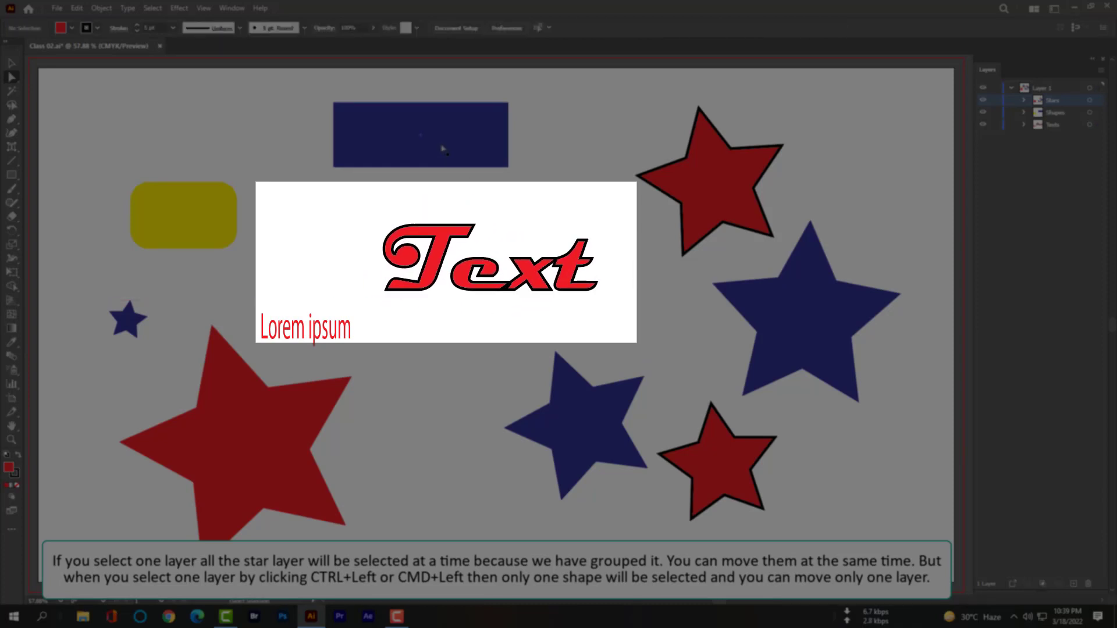
Move the blue rectangle slightly, then shift both rectangles about 47 px right
{"action": "left_click_drag", "start_coordinate": [442, 147], "coordinate": [471, 156]}
{"action": "key", "text": "ctrl"}
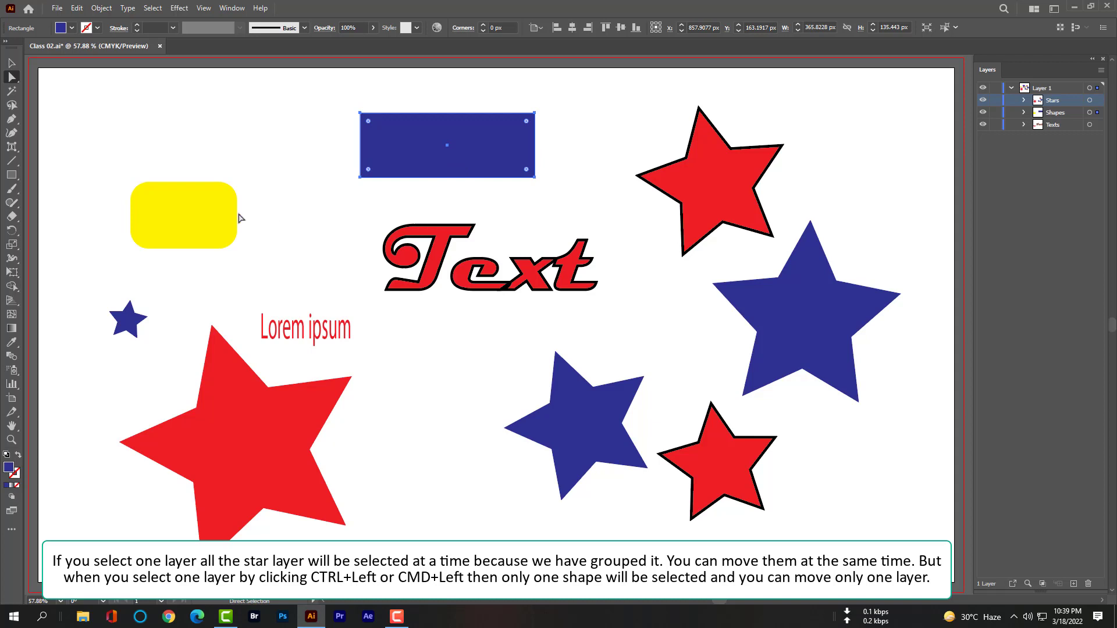
{"action": "left_click", "coordinate": [270, 241]}
{"action": "left_click", "coordinate": [217, 219]}
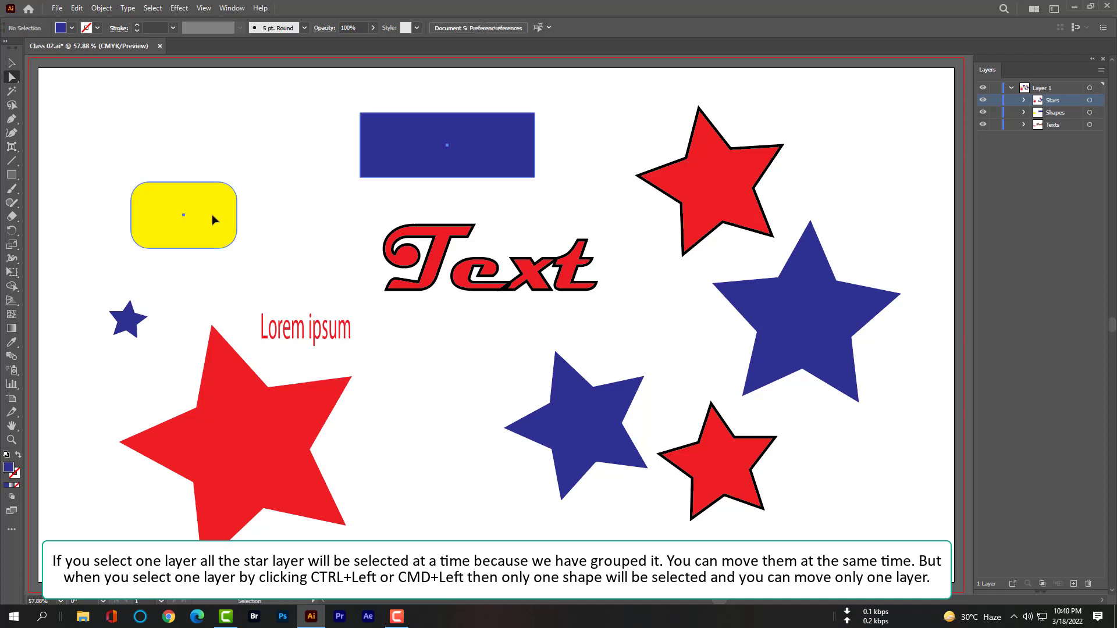
{"action": "left_click_drag", "start_coordinate": [437, 158], "coordinate": [464, 159]}
{"action": "left_click", "coordinate": [609, 172]}
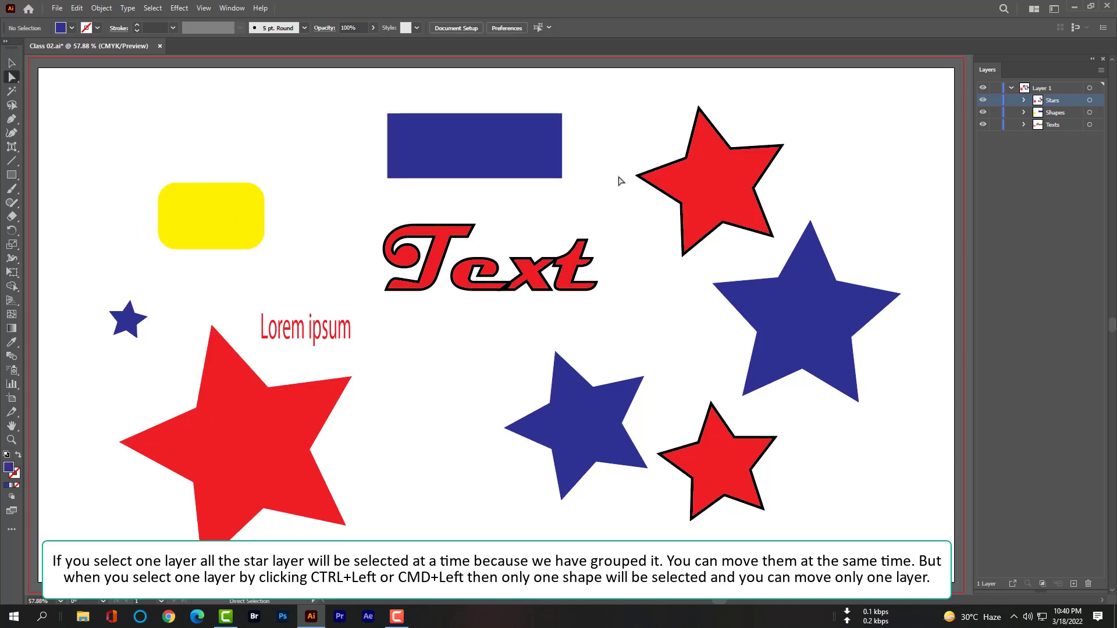
Ungroup the stars into six separate paths
{"action": "key", "text": "a"}
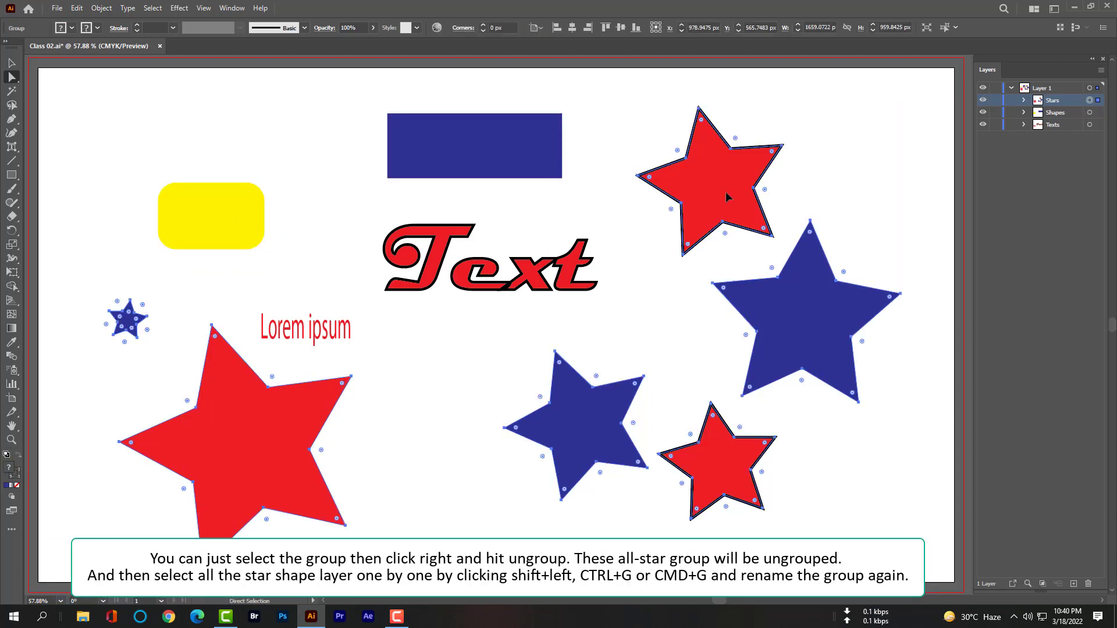
{"action": "right_click", "coordinate": [727, 197]}
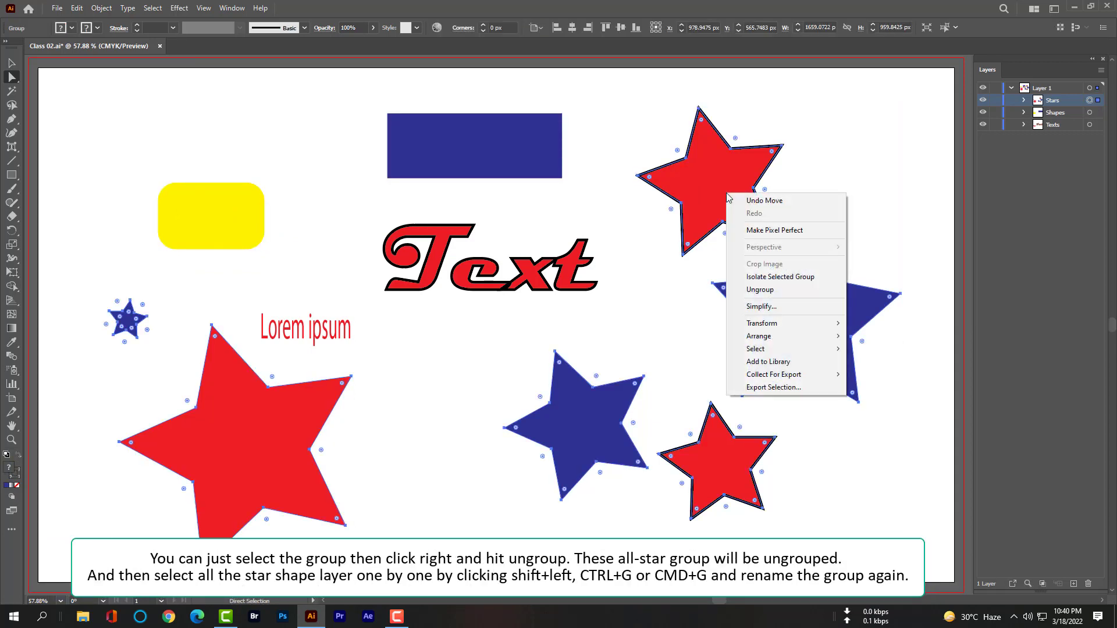
{"action": "left_click", "coordinate": [774, 290]}
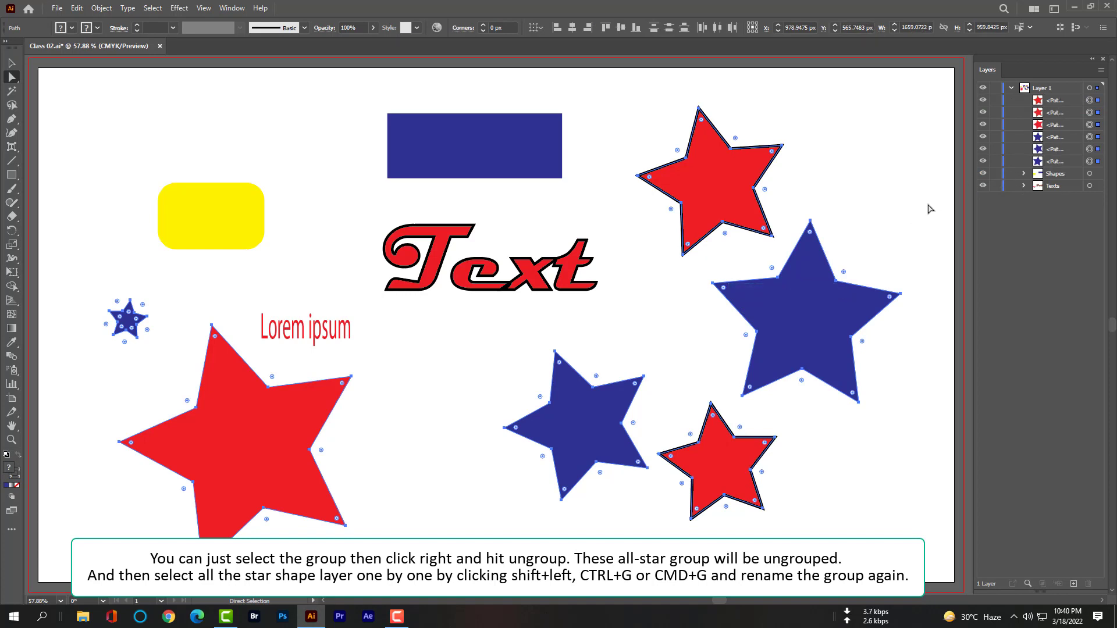
{"action": "left_click", "coordinate": [785, 197]}
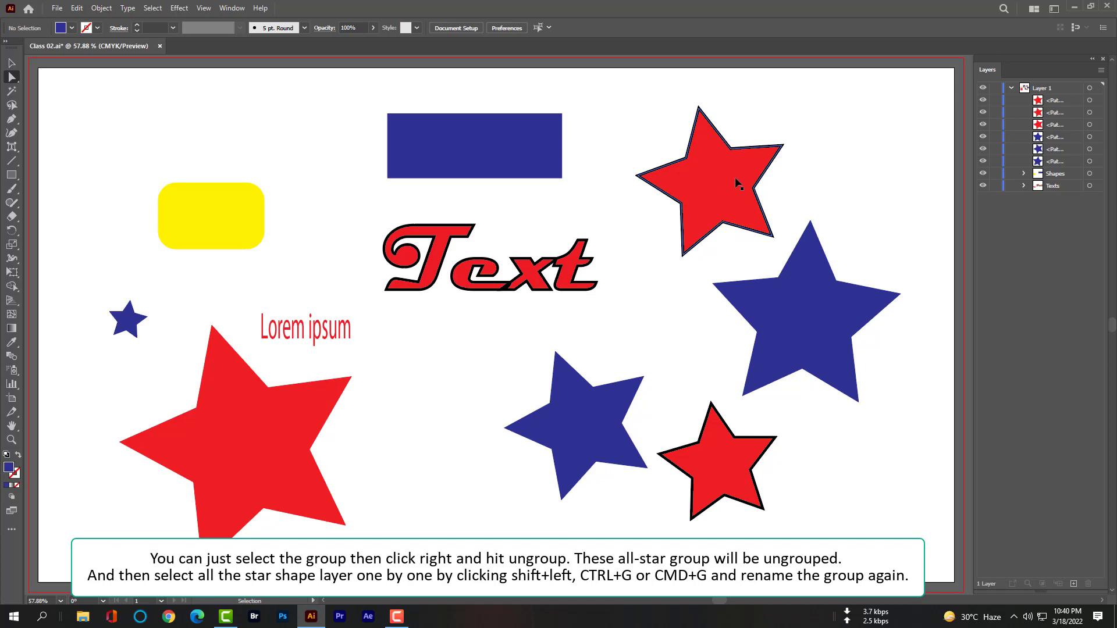
Select all six stars, group them with Ctrl+G and name the group 'Stars'
{"action": "left_click", "coordinate": [736, 182]}
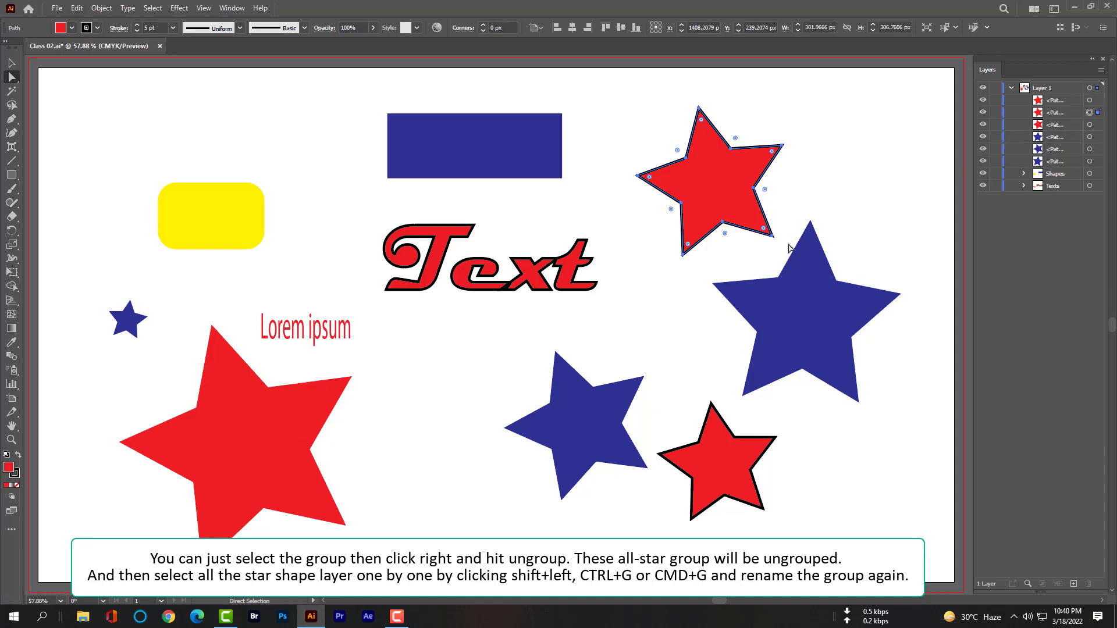
{"action": "left_click", "coordinate": [811, 295]}
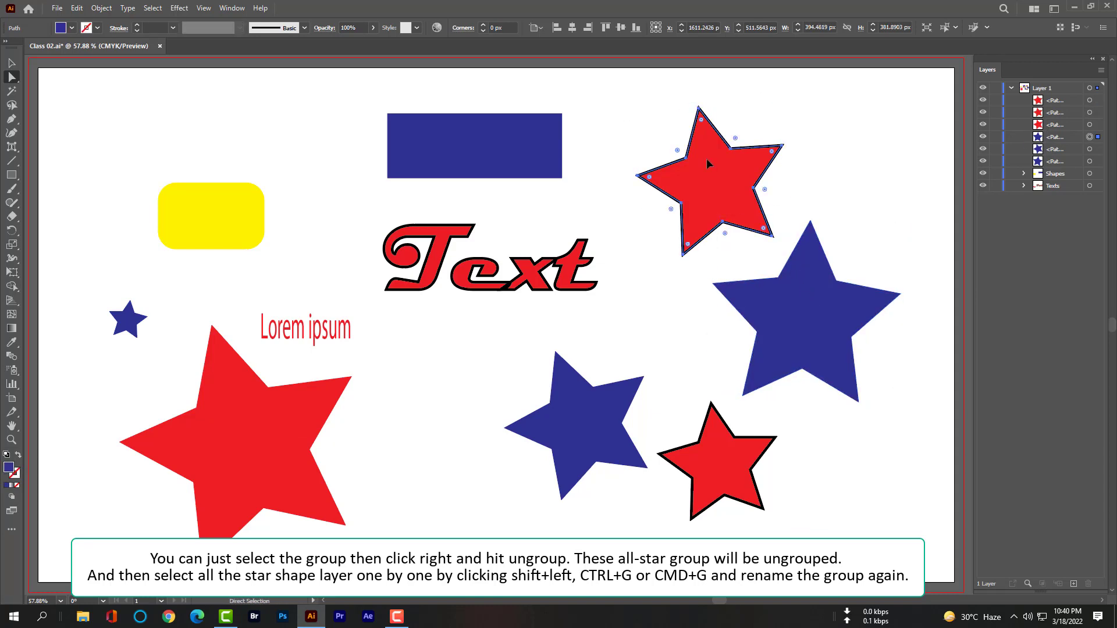
{"action": "left_click", "coordinate": [806, 314], "text": "shift"}
{"action": "left_click", "coordinate": [718, 463], "text": "shift"}
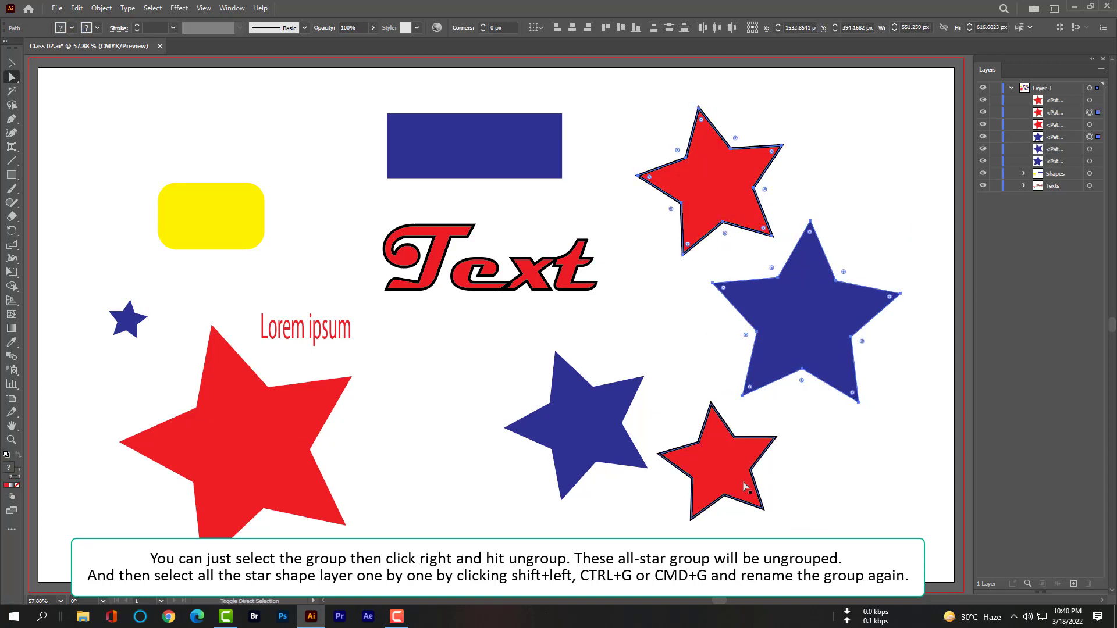
{"action": "left_click", "coordinate": [625, 461], "text": "shift"}
{"action": "left_click", "coordinate": [219, 441], "text": "shift"}
{"action": "left_click", "coordinate": [133, 326], "text": "shift"}
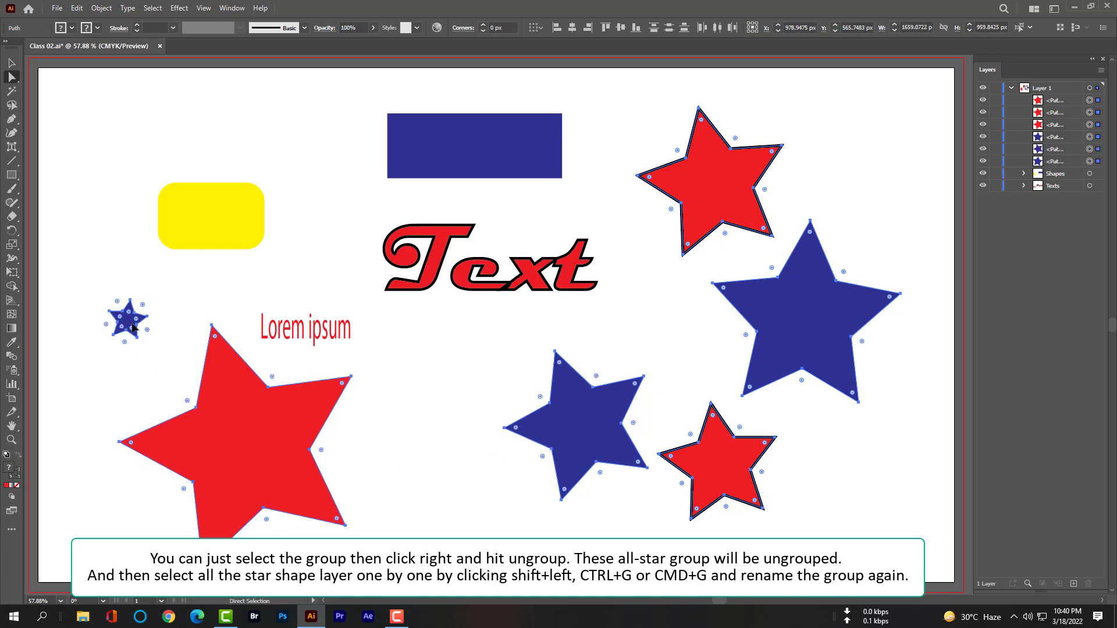
{"action": "key", "text": "ctrl+g"}
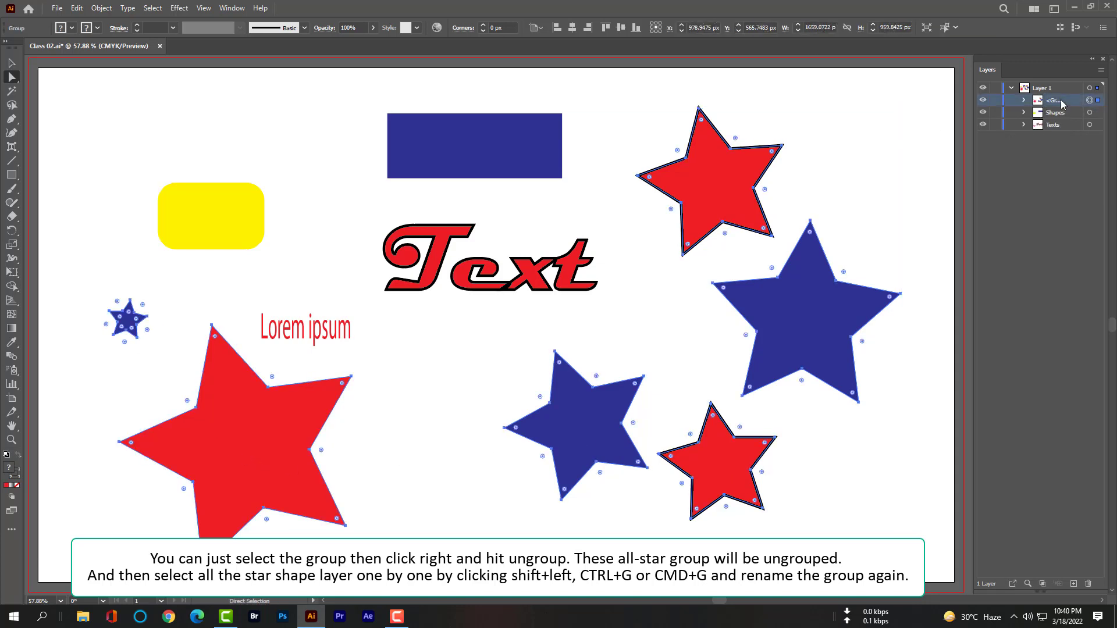
{"action": "double_click", "coordinate": [1050, 102]}
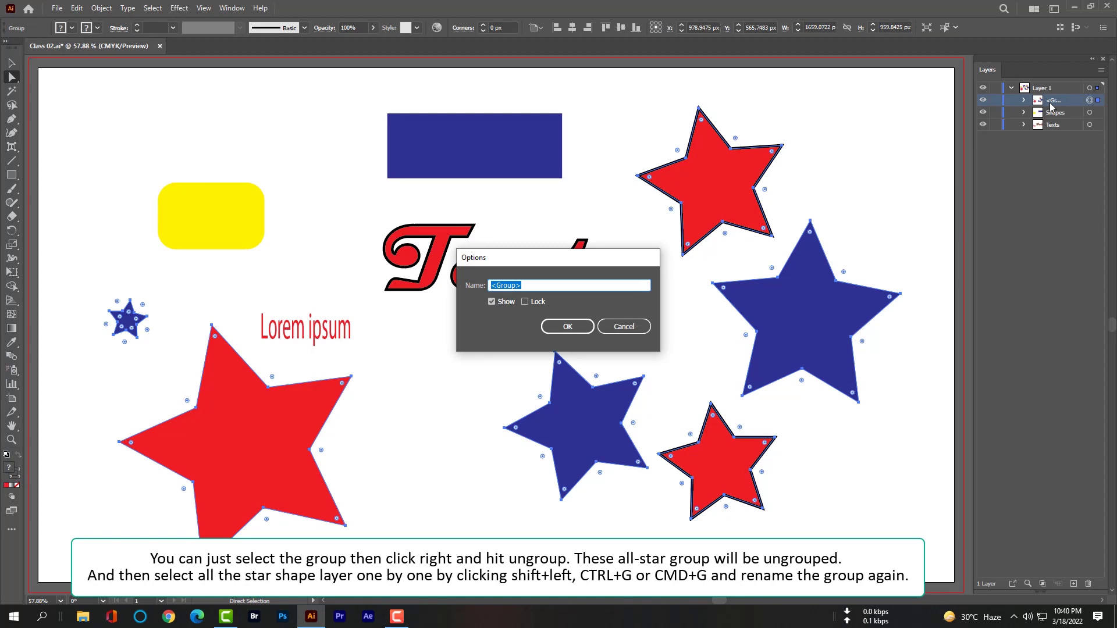
{"action": "type", "text": "Stars"}
{"action": "left_click", "coordinate": [552, 329]}
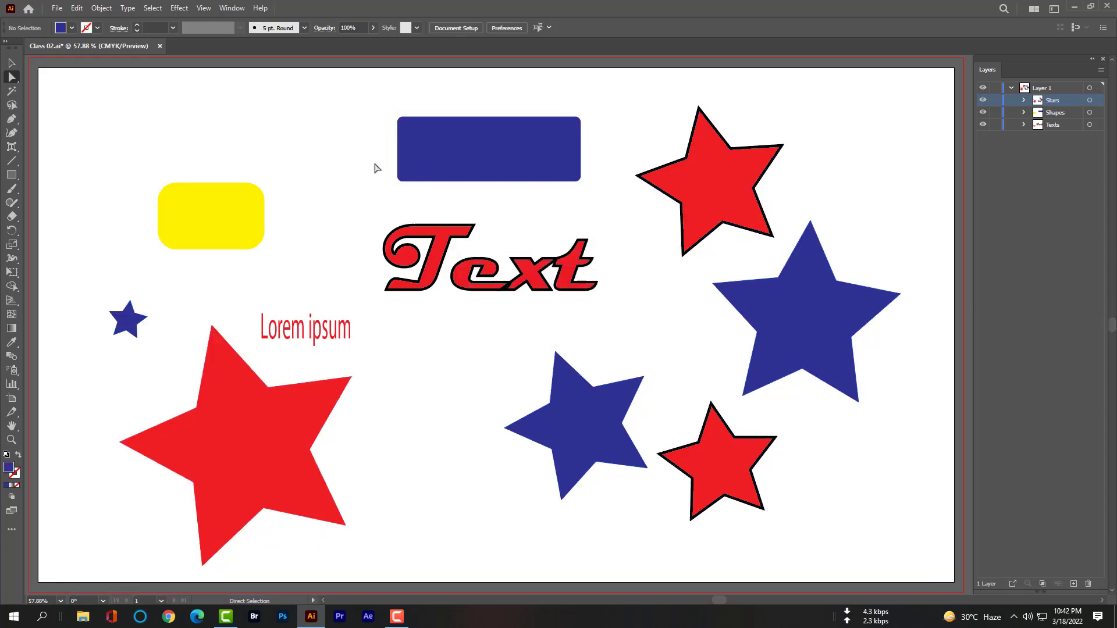
Drag the blue rectangle's bottom-left and top-right live corners inward to round them
{"action": "left_click", "coordinate": [409, 177]}
{"action": "left_click_drag", "start_coordinate": [409, 177], "coordinate": [454, 161]}
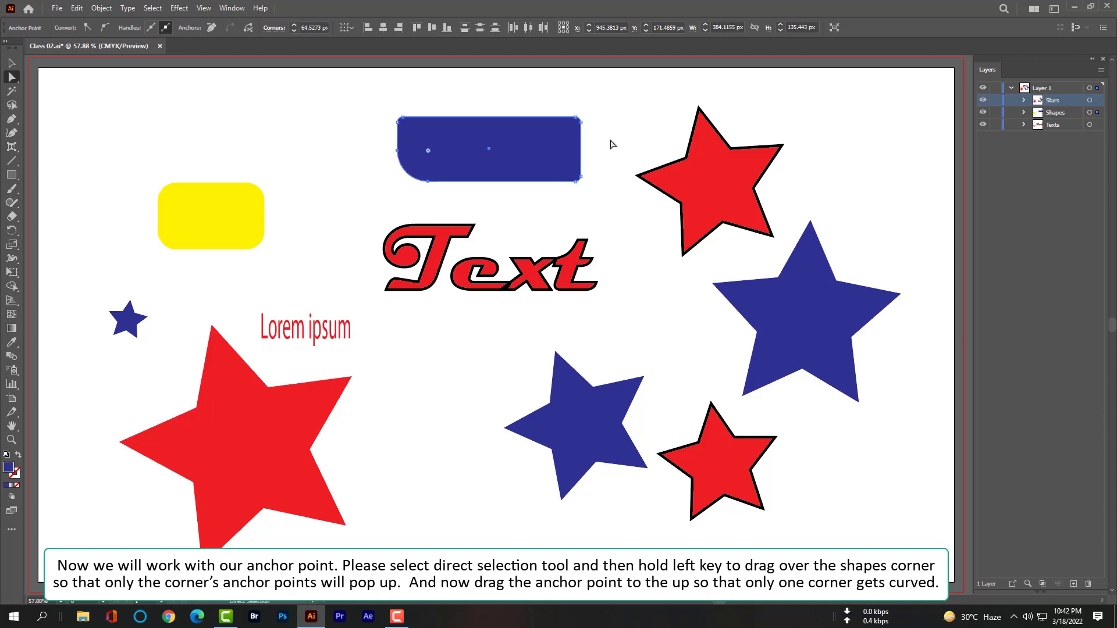
{"action": "left_click_drag", "start_coordinate": [610, 127], "coordinate": [553, 144]}
Round the top, lower-right, bottom-left and left tips of the upper-right red star
{"action": "left_click", "coordinate": [595, 196]}
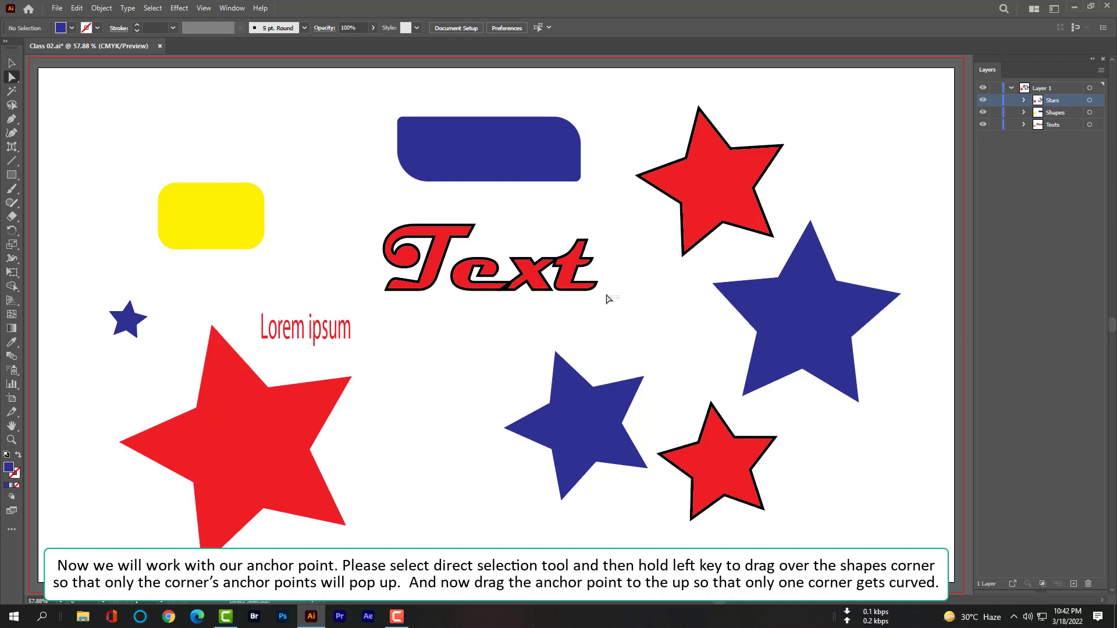
{"action": "left_click_drag", "start_coordinate": [618, 298], "coordinate": [569, 273]}
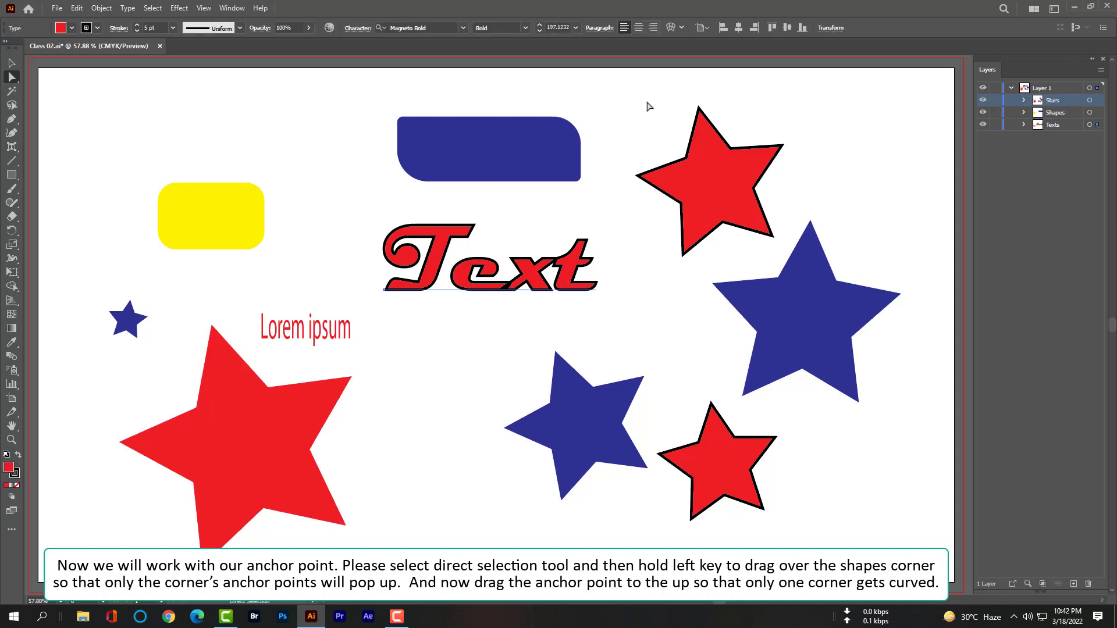
{"action": "left_click_drag", "start_coordinate": [670, 93], "coordinate": [716, 136]}
{"action": "left_click_drag", "start_coordinate": [804, 166], "coordinate": [762, 179]}
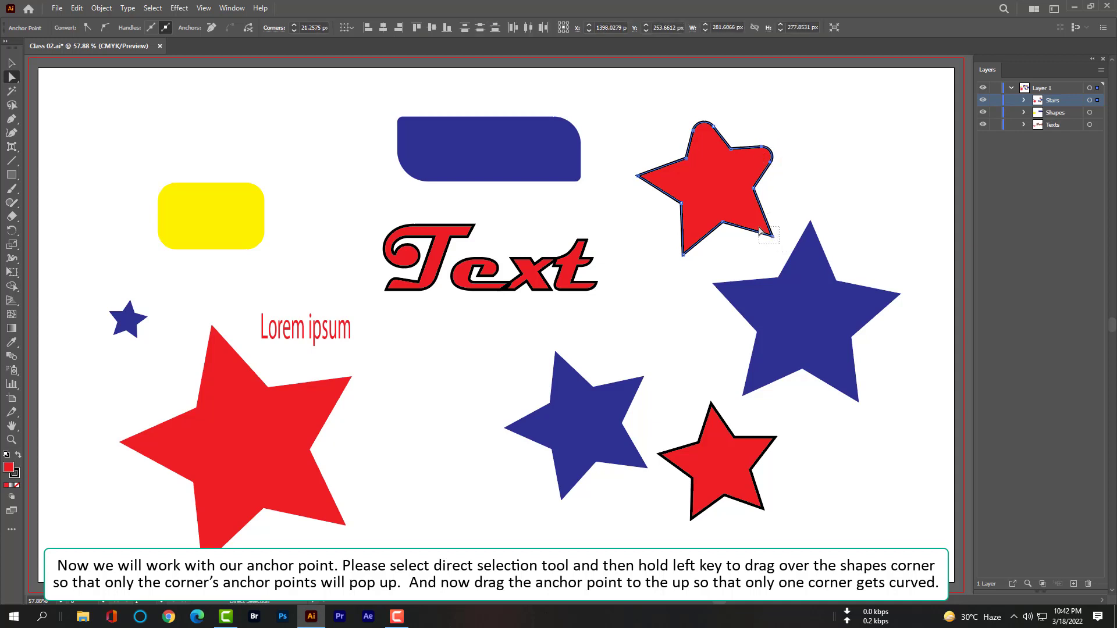
{"action": "left_click_drag", "start_coordinate": [759, 231], "coordinate": [759, 228]}
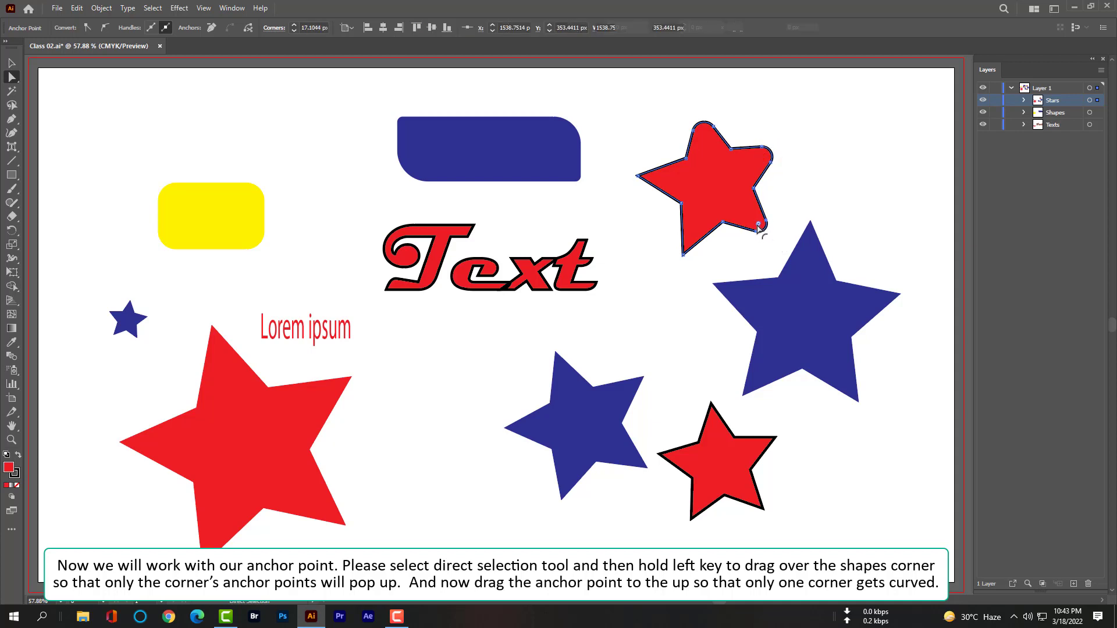
{"action": "left_click_drag", "start_coordinate": [687, 263], "coordinate": [694, 234]}
{"action": "left_click_drag", "start_coordinate": [634, 175], "coordinate": [668, 184]}
{"action": "left_click", "coordinate": [690, 346]}
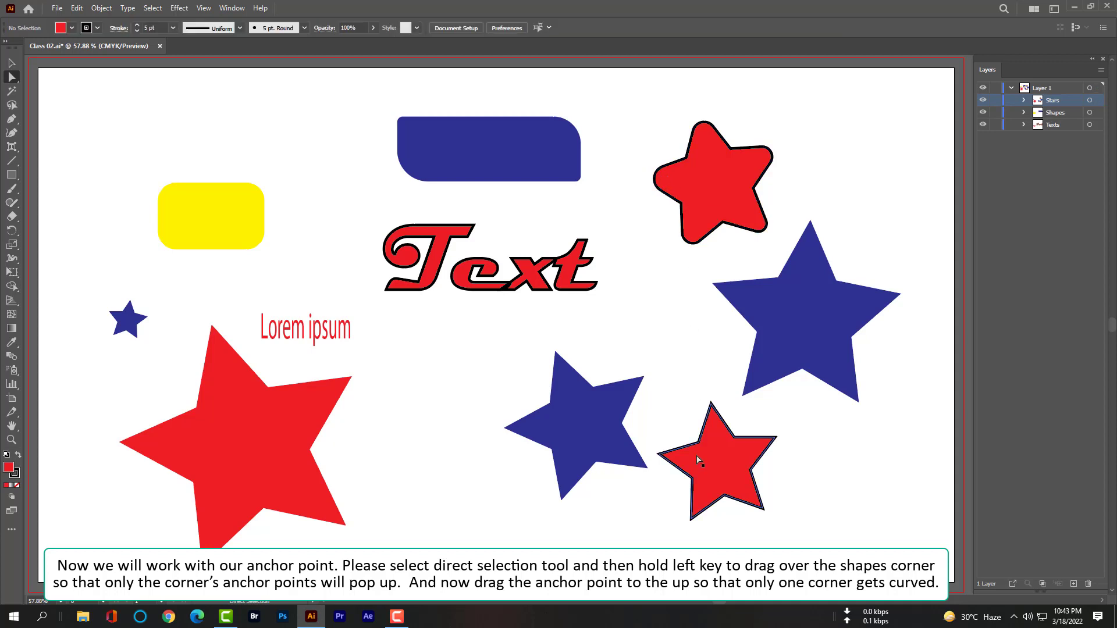
Round the big lower-left red star's lower-right, upper-right and top tips into soft corners
{"action": "left_click_drag", "start_coordinate": [368, 544], "coordinate": [321, 502]}
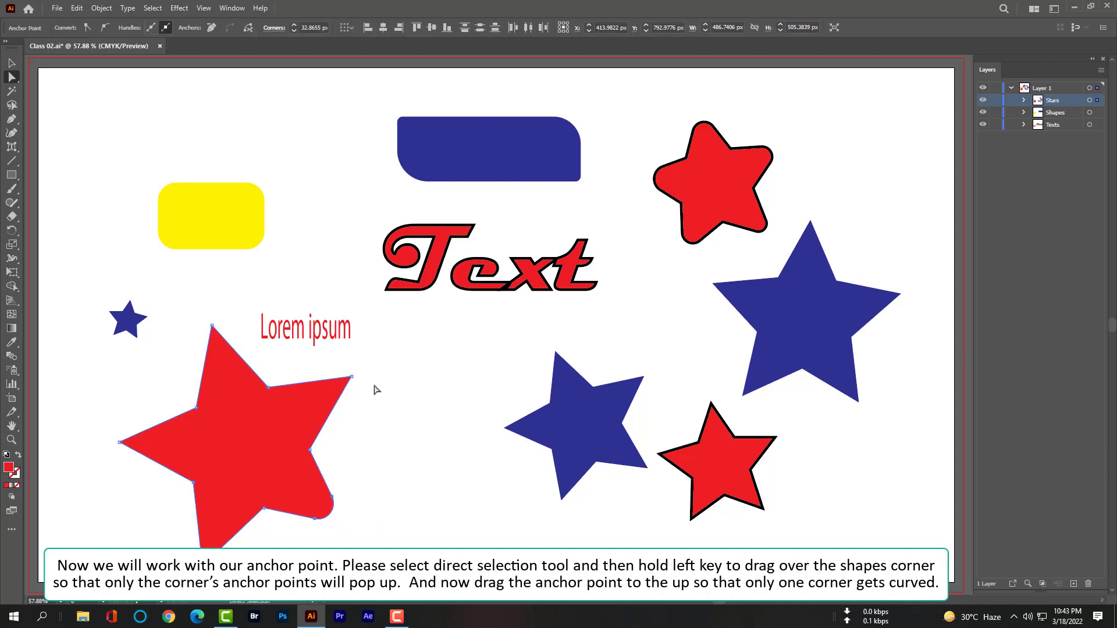
{"action": "left_click_drag", "start_coordinate": [374, 384], "coordinate": [352, 376]}
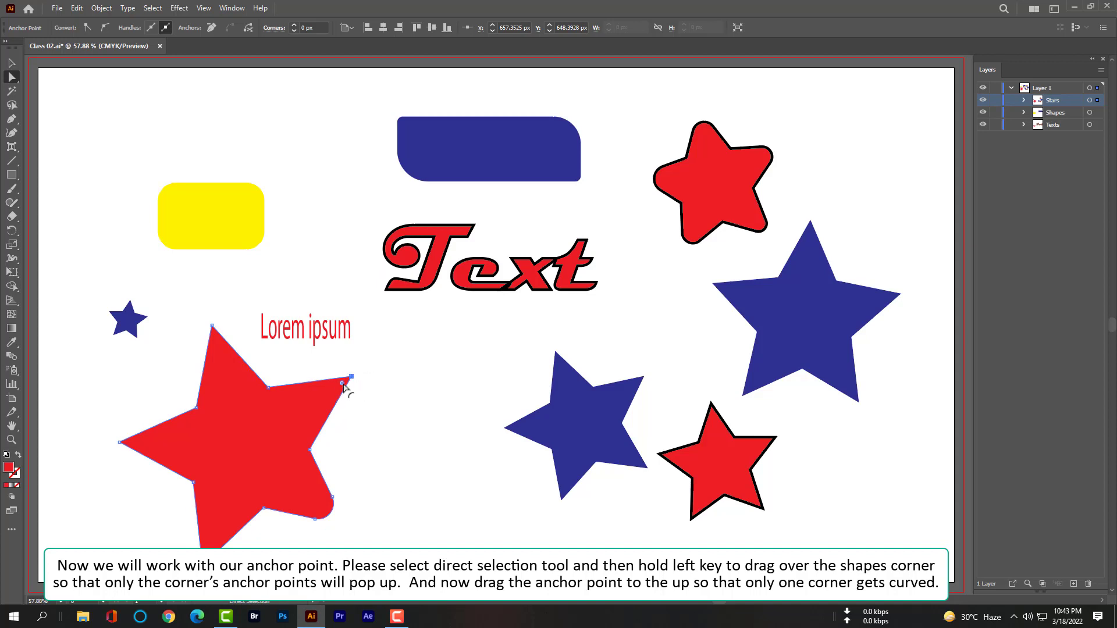
{"action": "left_click_drag", "start_coordinate": [344, 387], "coordinate": [330, 396]}
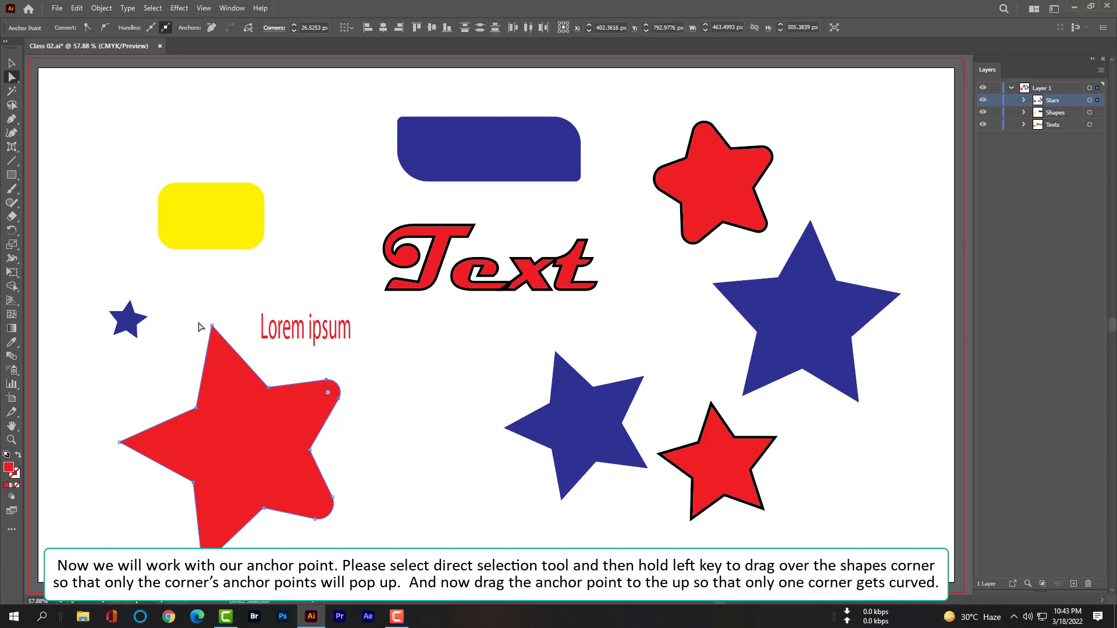
{"action": "left_click_drag", "start_coordinate": [236, 382], "coordinate": [233, 359]}
{"action": "left_click_drag", "start_coordinate": [114, 420], "coordinate": [150, 444]}
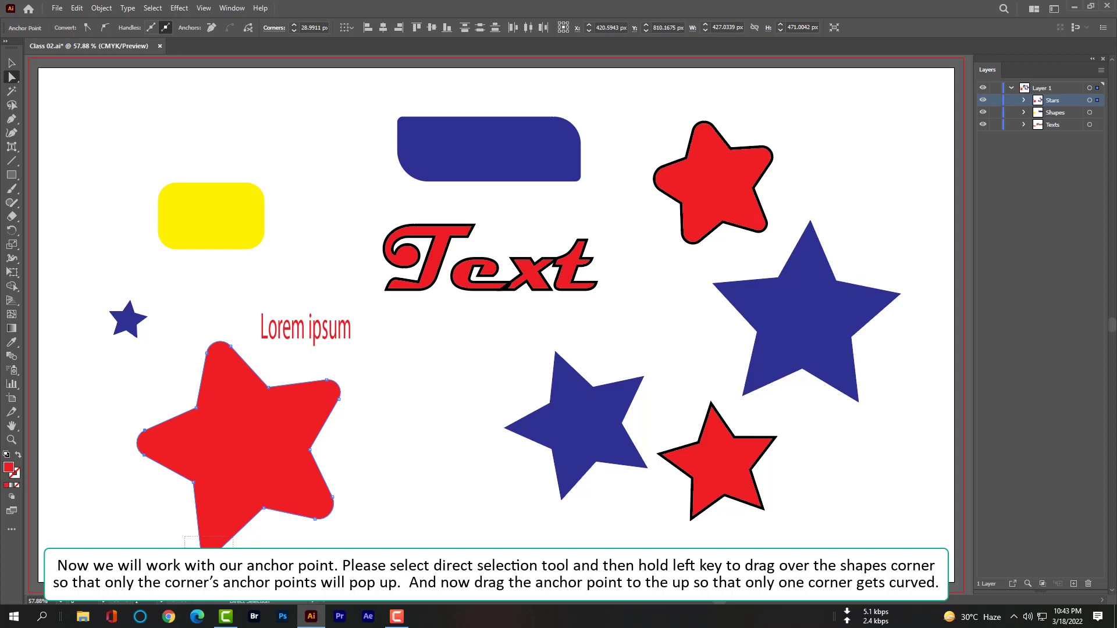
{"action": "left_click_drag", "start_coordinate": [234, 559], "coordinate": [213, 527]}
{"action": "left_click_drag", "start_coordinate": [246, 379], "coordinate": [247, 379]}
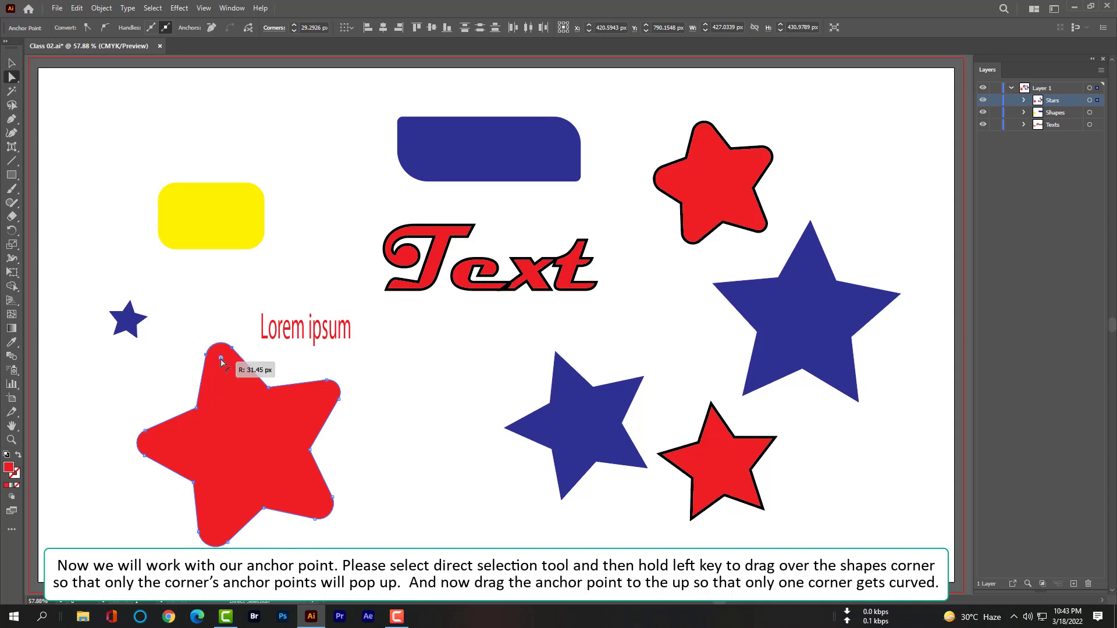
{"action": "left_click", "coordinate": [419, 406]}
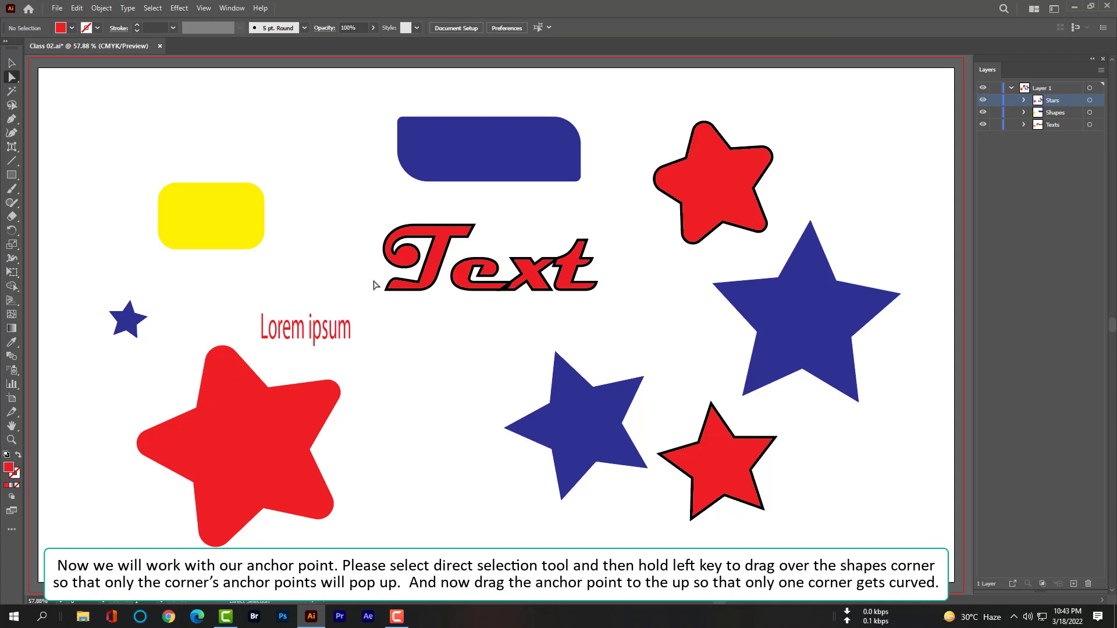
{"action": "left_click", "coordinate": [443, 150]}
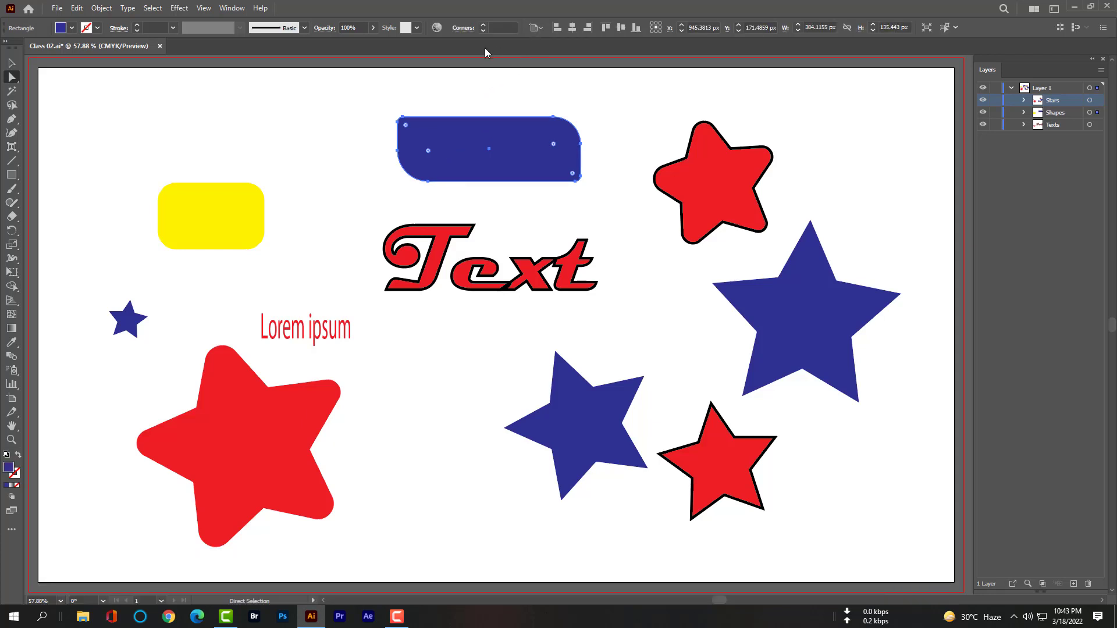
Apply the blue swirl pattern graphic style to the rounded rectangle
{"action": "left_click", "coordinate": [419, 29]}
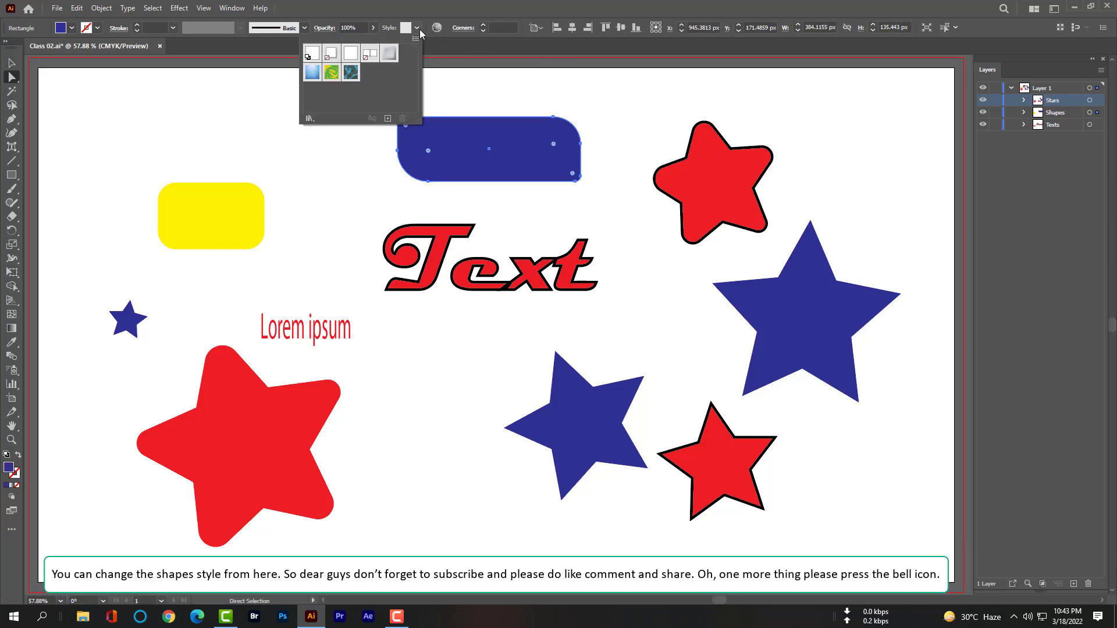
{"action": "left_click", "coordinate": [351, 72]}
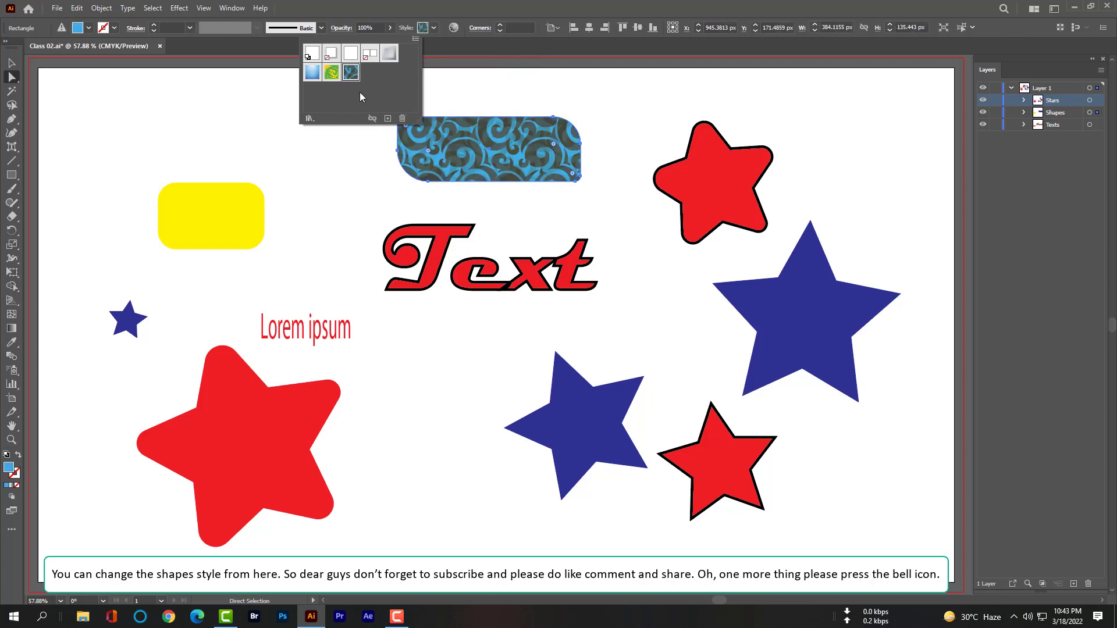
{"action": "left_click", "coordinate": [598, 95]}
Give the top-right red star the yellow-green pattern graphic style
{"action": "left_click", "coordinate": [725, 185]}
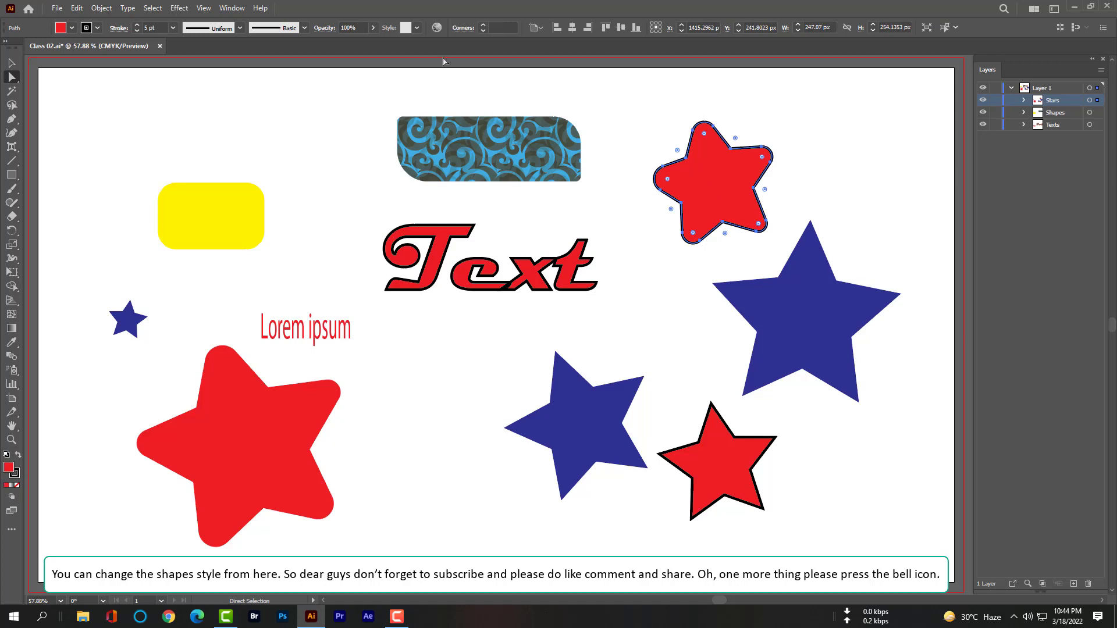
{"action": "left_click", "coordinate": [417, 28]}
{"action": "left_click", "coordinate": [332, 72]}
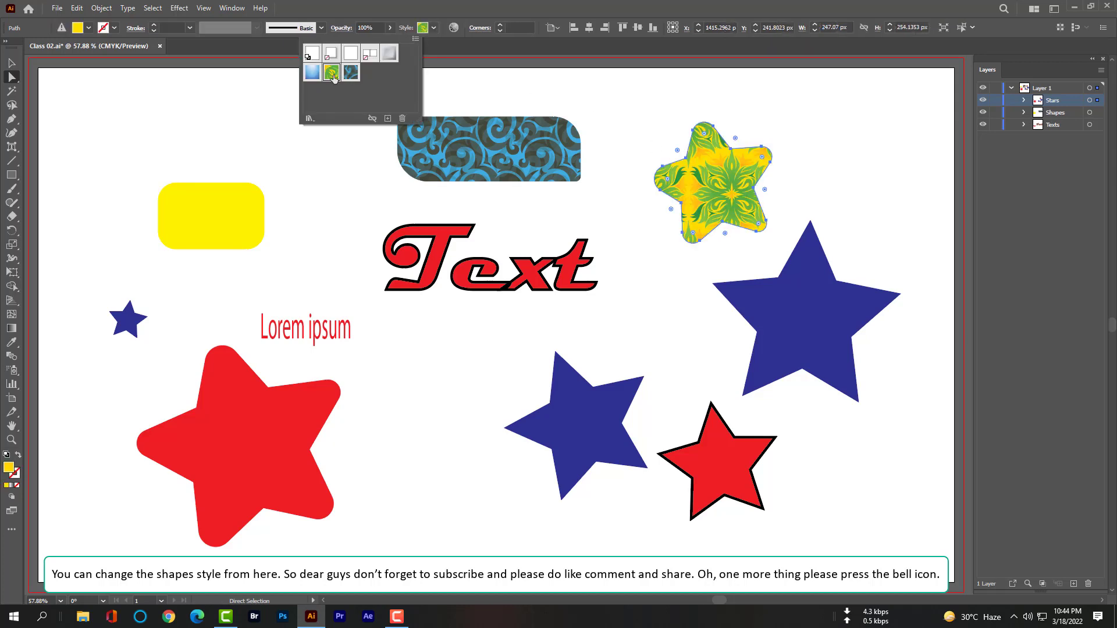
{"action": "left_click", "coordinate": [319, 194]}
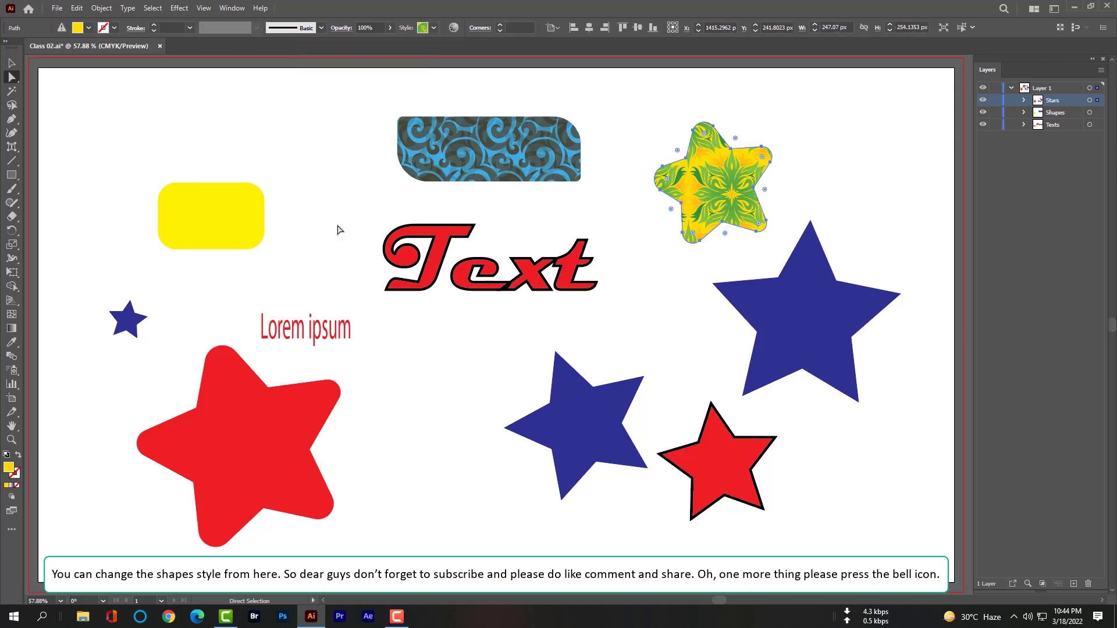
Style the large blue star with silver bevel, after first trying the light blue gradient
{"action": "left_click", "coordinate": [818, 340]}
{"action": "left_click", "coordinate": [417, 28]}
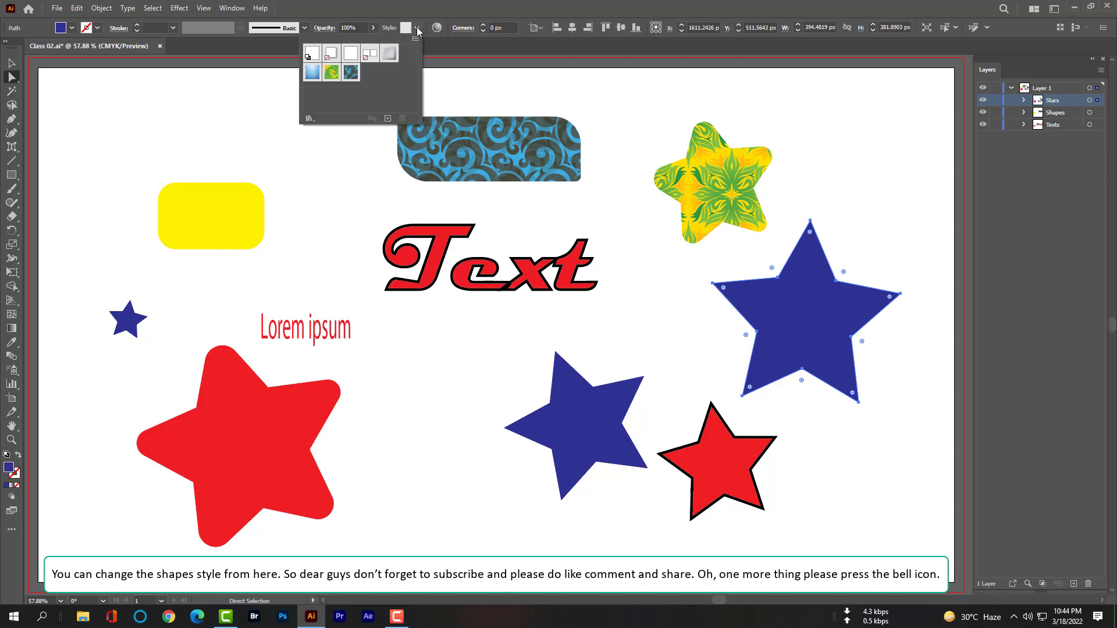
{"action": "left_click", "coordinate": [317, 73]}
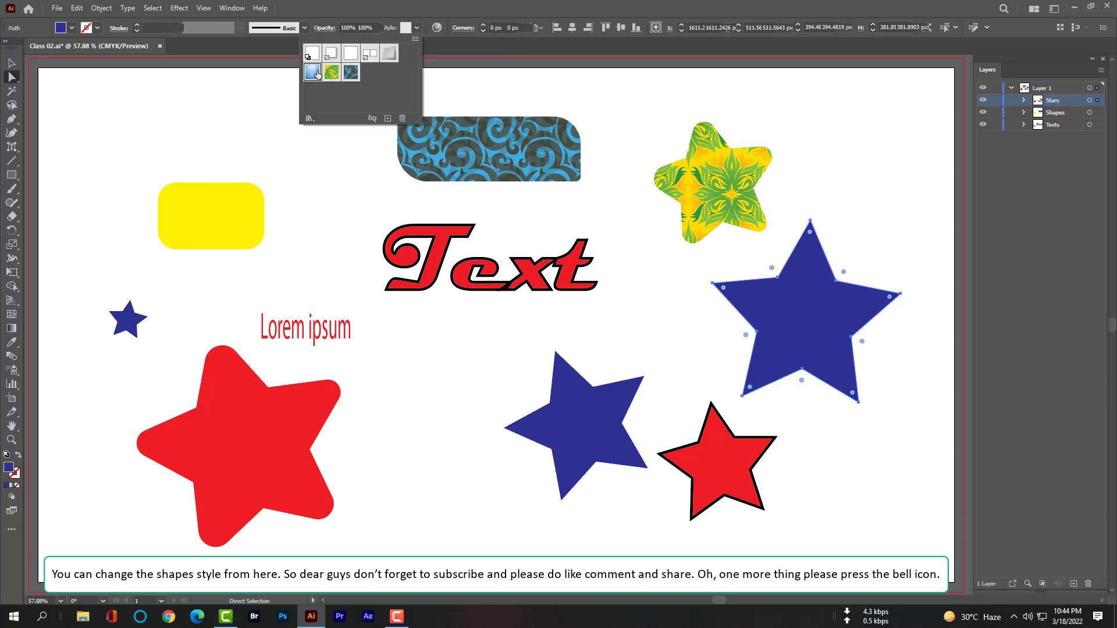
{"action": "left_click", "coordinate": [730, 461]}
{"action": "left_click", "coordinate": [433, 28]}
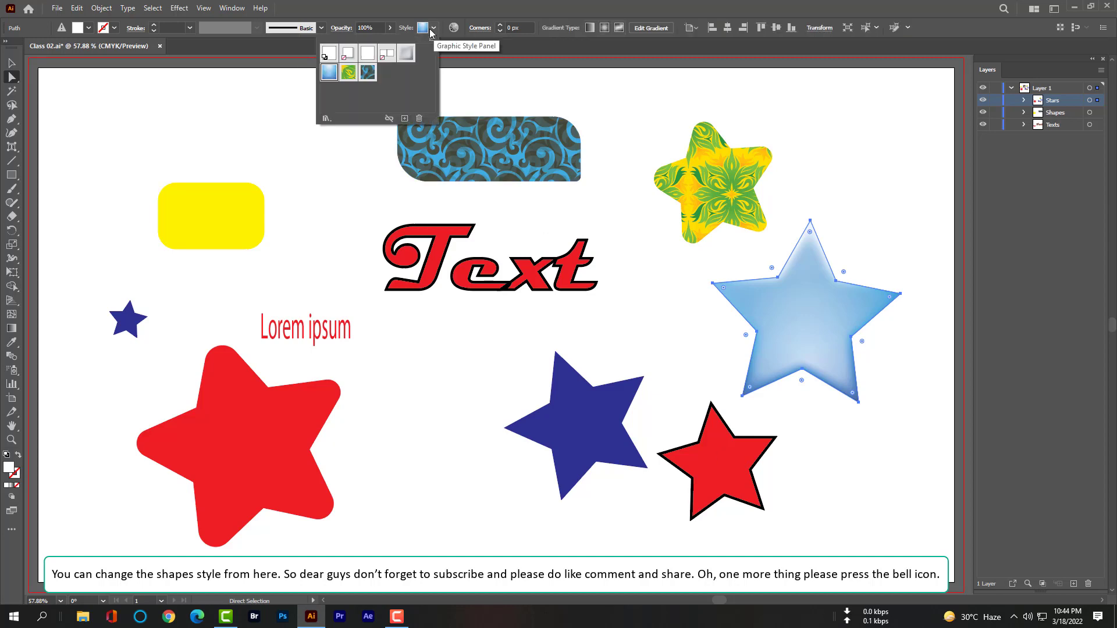
{"action": "left_click", "coordinate": [406, 54]}
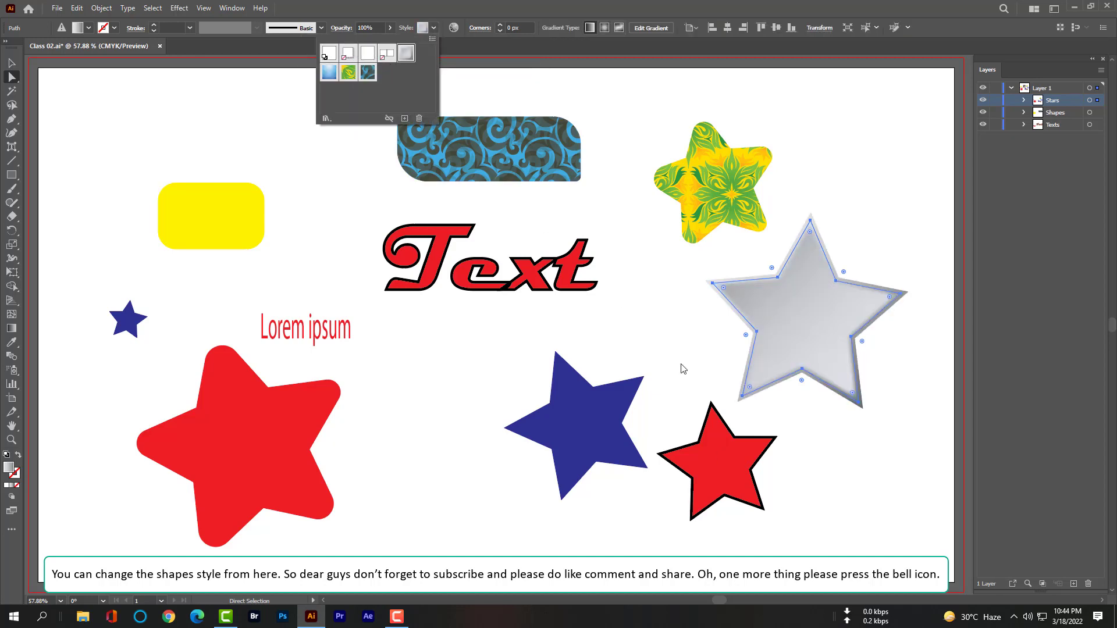
{"action": "left_click", "coordinate": [250, 428]}
{"action": "left_click", "coordinate": [250, 429]}
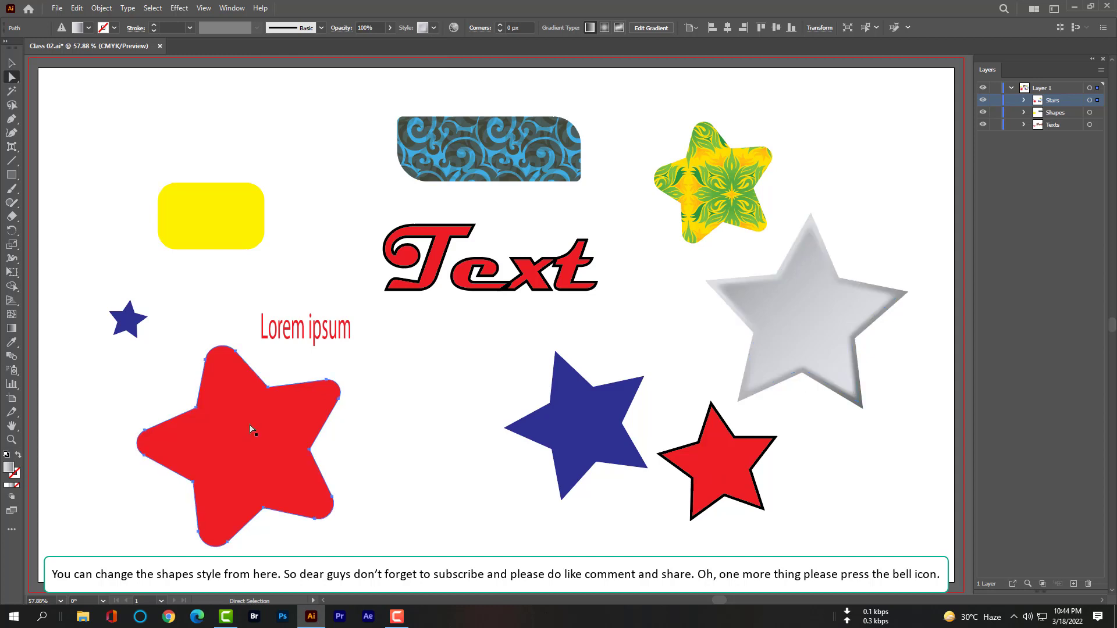
Try the Default and silver bevel styles on the big red star, then apply blue swirl
{"action": "left_click", "coordinate": [417, 29]}
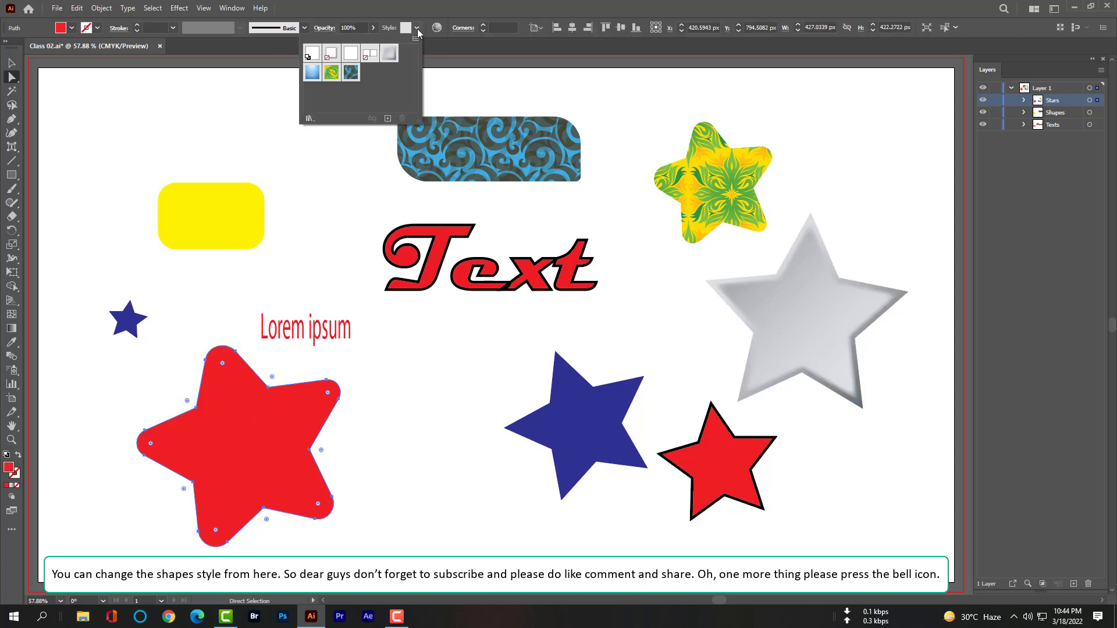
{"action": "left_click", "coordinate": [349, 54]}
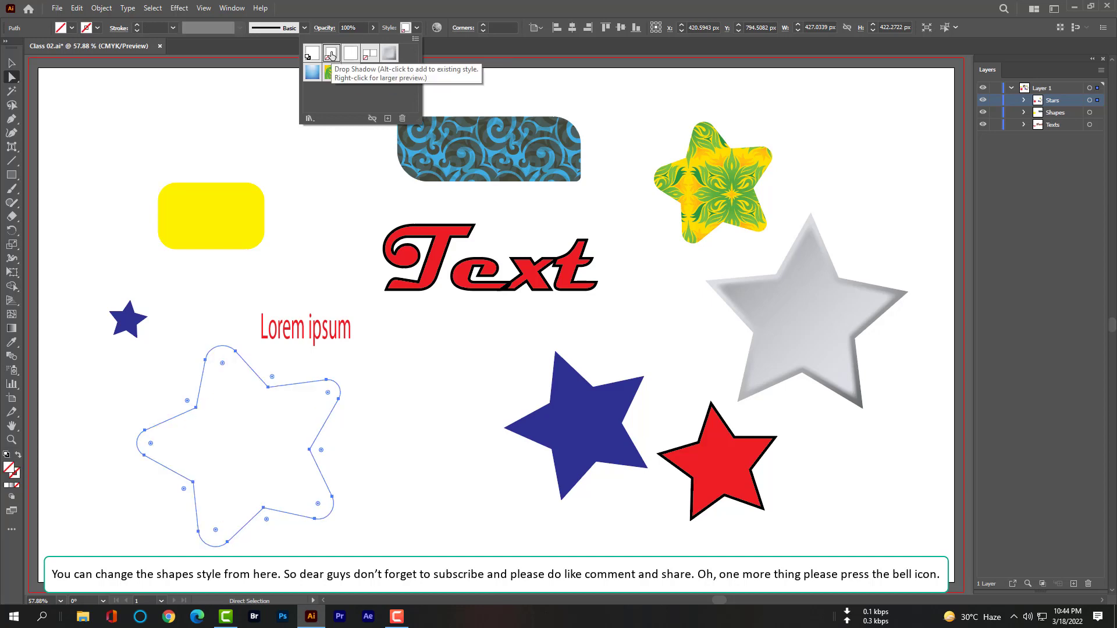
{"action": "left_click", "coordinate": [314, 56]}
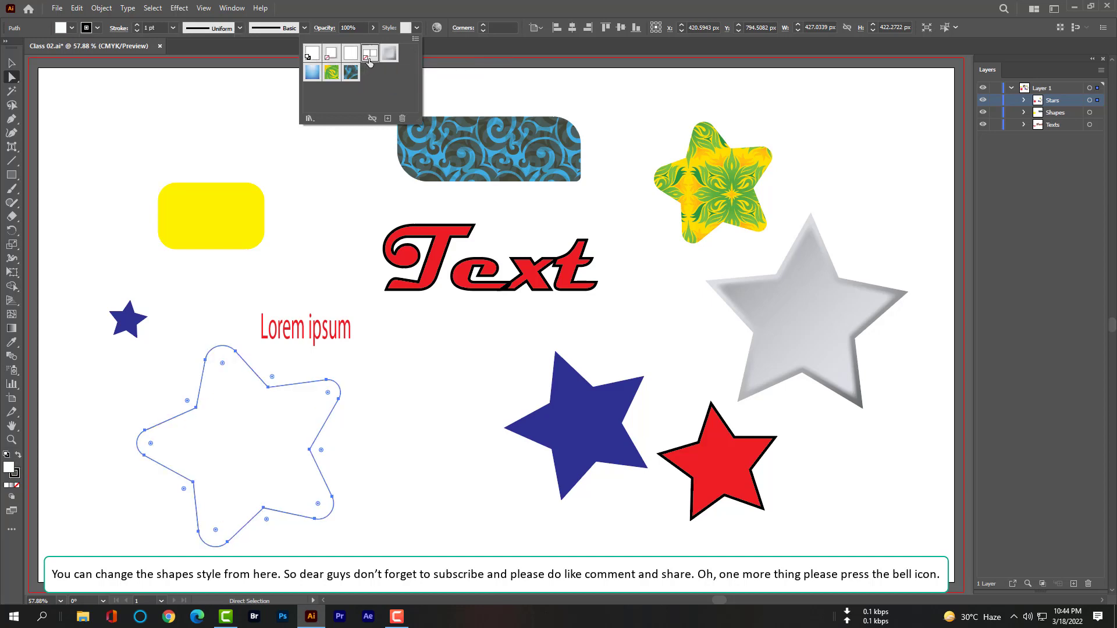
{"action": "left_click", "coordinate": [389, 54]}
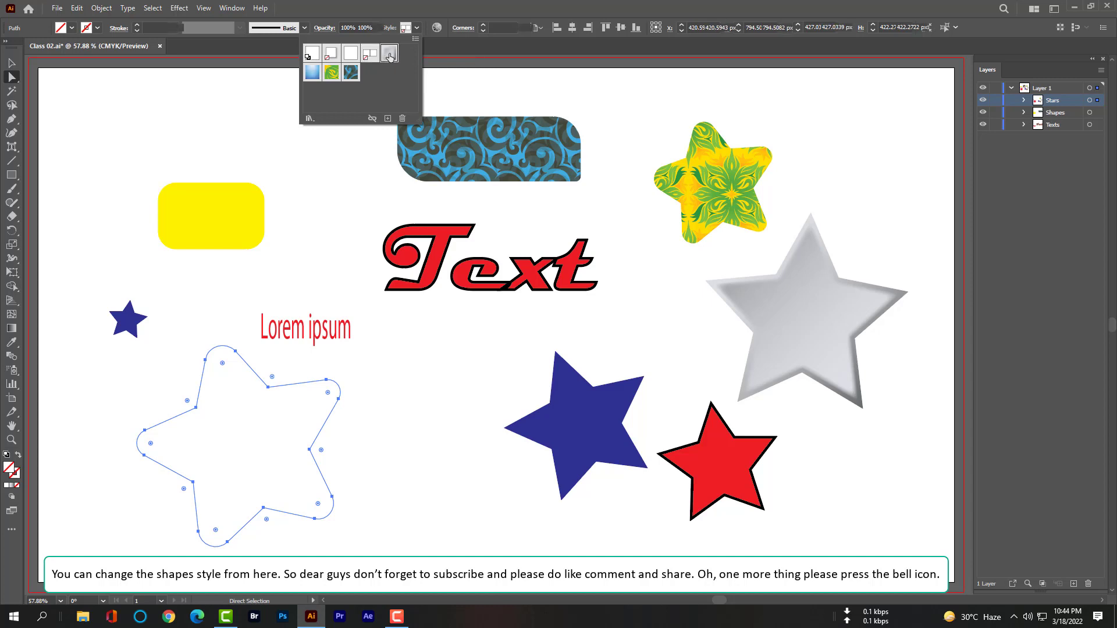
{"action": "left_click", "coordinate": [351, 73]}
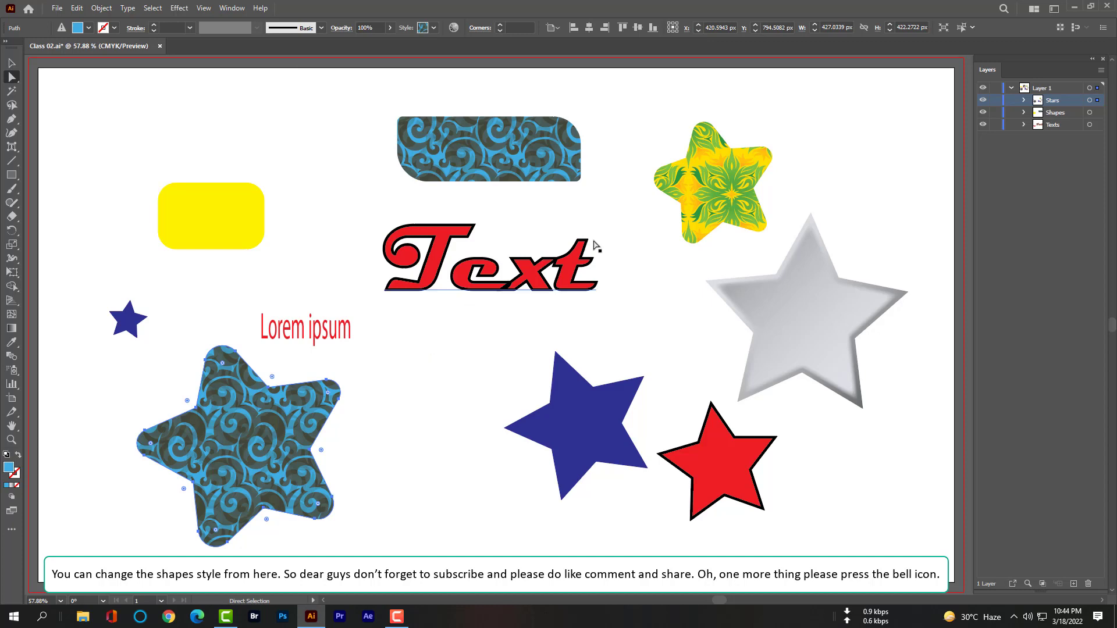
{"action": "left_click", "coordinate": [633, 125]}
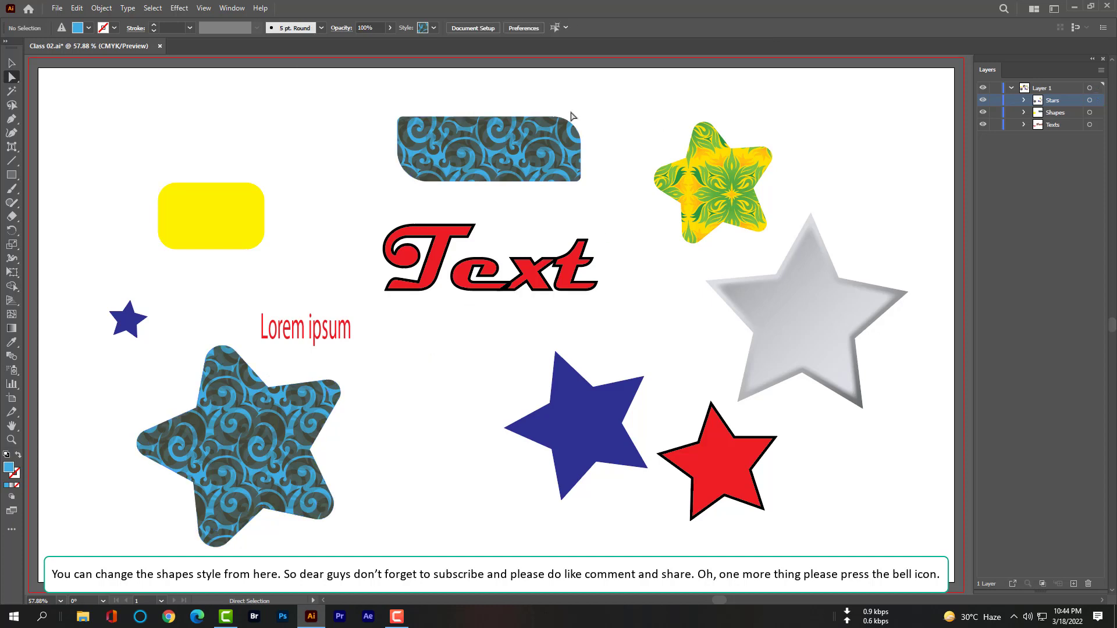
Round the yellow-green star's corners further and round the silver star's right, top and bottom tips
{"action": "left_click_drag", "start_coordinate": [643, 110], "coordinate": [794, 248]}
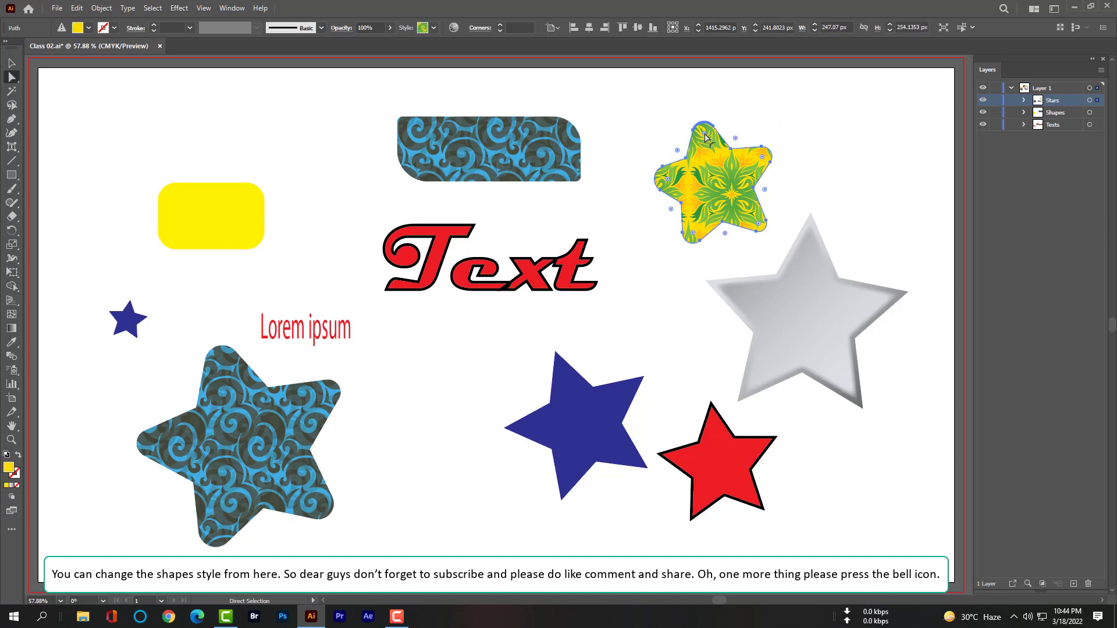
{"action": "left_click_drag", "start_coordinate": [706, 137], "coordinate": [743, 169]}
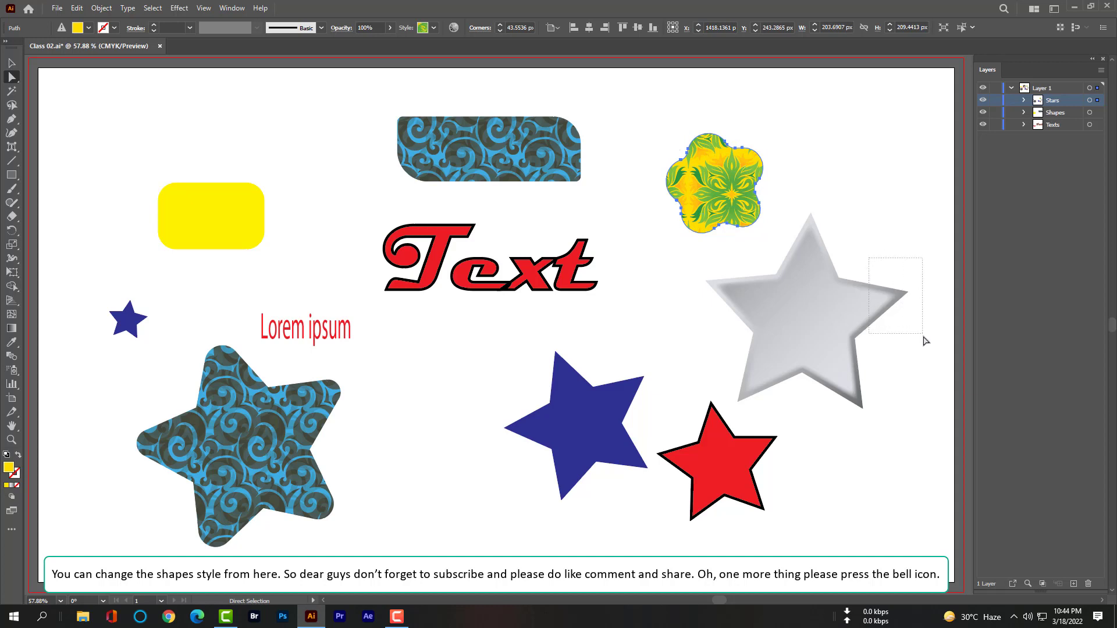
{"action": "left_click", "coordinate": [895, 308]}
{"action": "left_click_drag", "start_coordinate": [888, 299], "coordinate": [881, 301]}
{"action": "left_click_drag", "start_coordinate": [794, 206], "coordinate": [830, 250]}
{"action": "left_click_drag", "start_coordinate": [704, 271], "coordinate": [740, 297]}
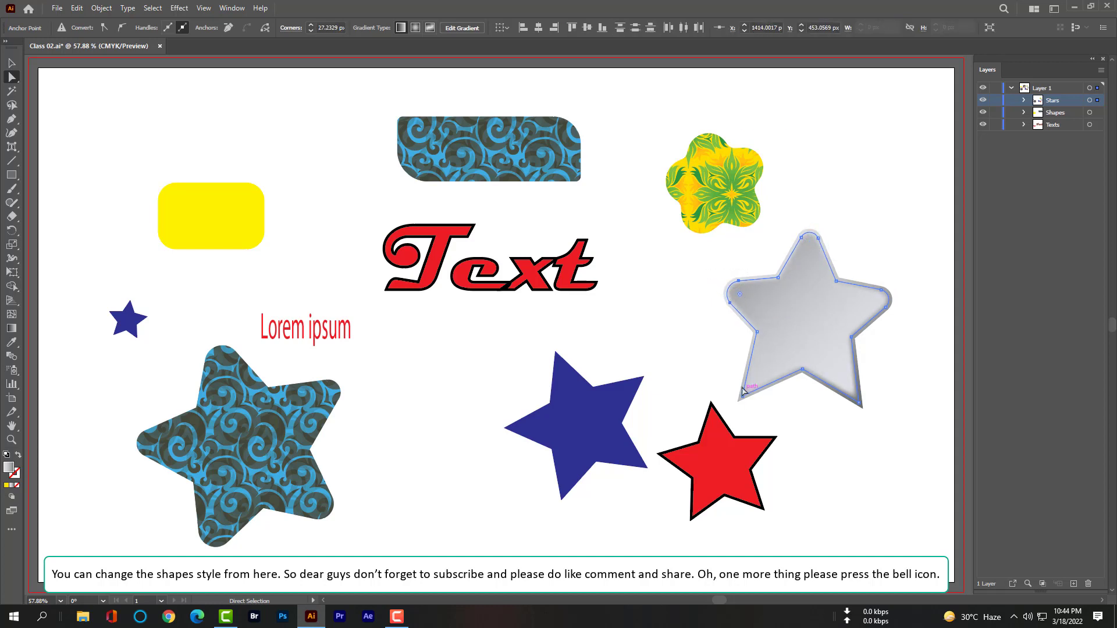
{"action": "left_click_drag", "start_coordinate": [729, 376], "coordinate": [773, 423]}
{"action": "left_click_drag", "start_coordinate": [751, 385], "coordinate": [763, 384]}
{"action": "left_click_drag", "start_coordinate": [888, 426], "coordinate": [858, 391]}
{"action": "left_click", "coordinate": [882, 430]}
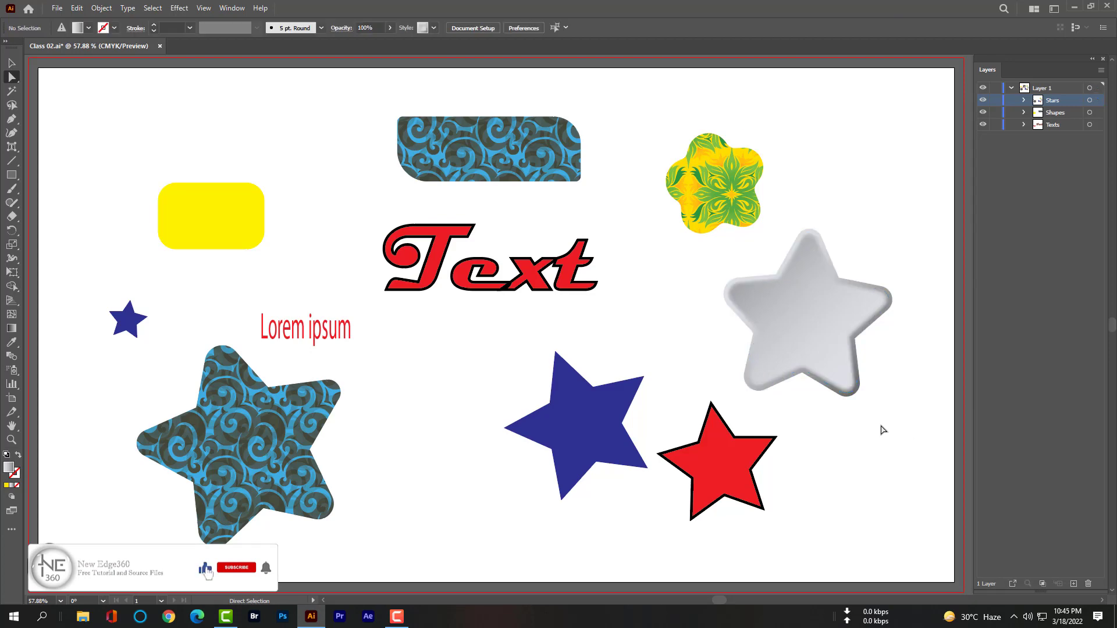